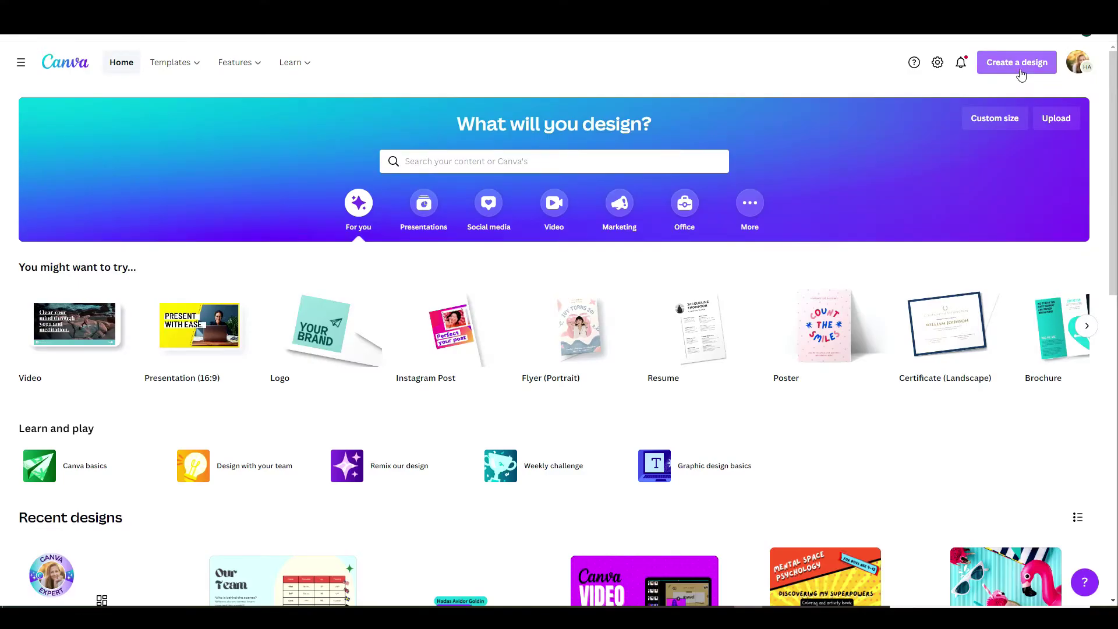
Step: Start a new blank Logo-sized design from the Create a design list
click(1020, 70)
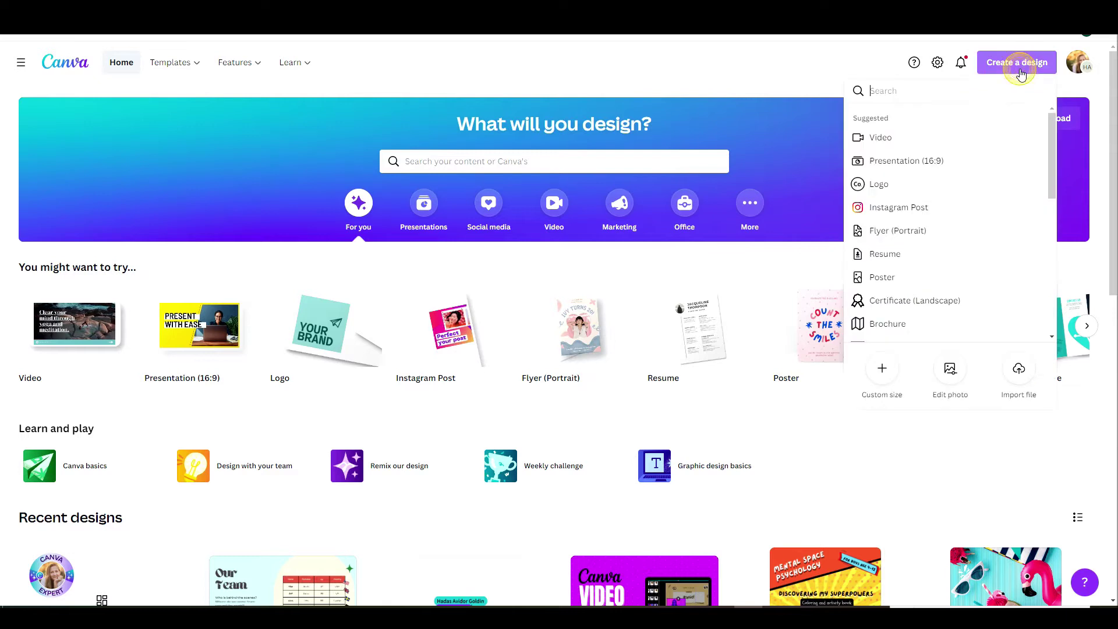
click(926, 190)
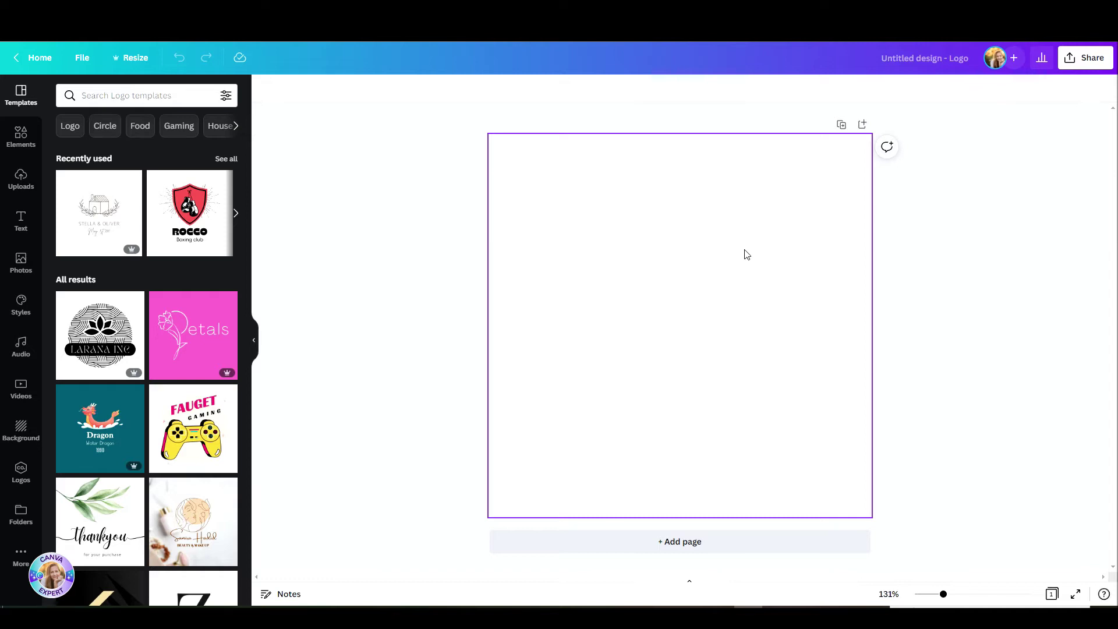
Step: Search Elements for 'happy birthday' and filter the results to Graphics
click(20, 143)
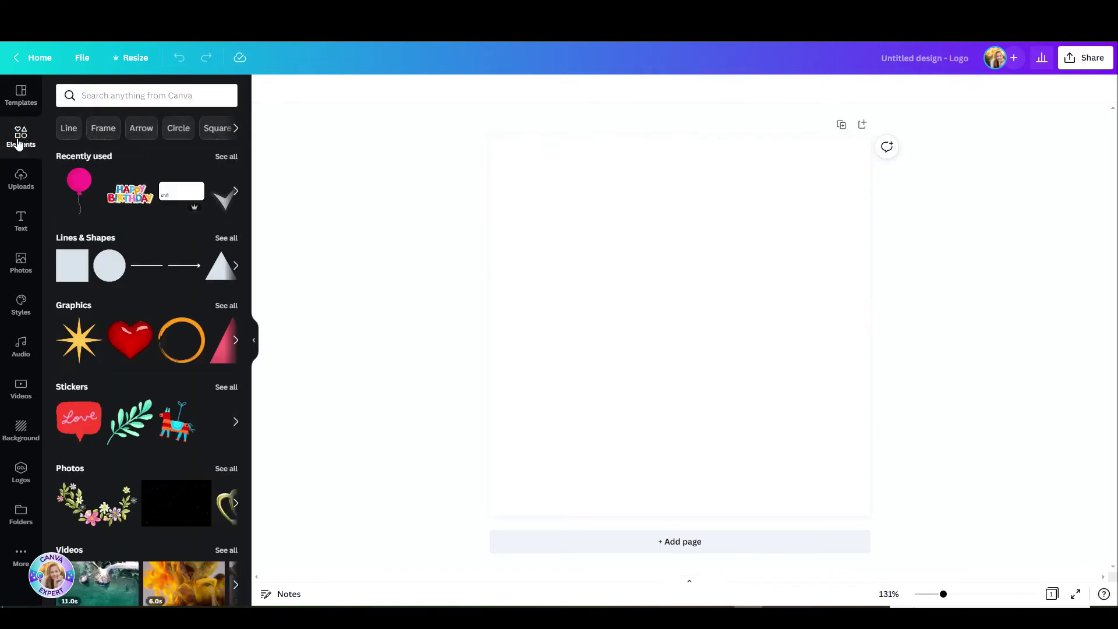
click(167, 95)
text(happy birthday)
key(Return)
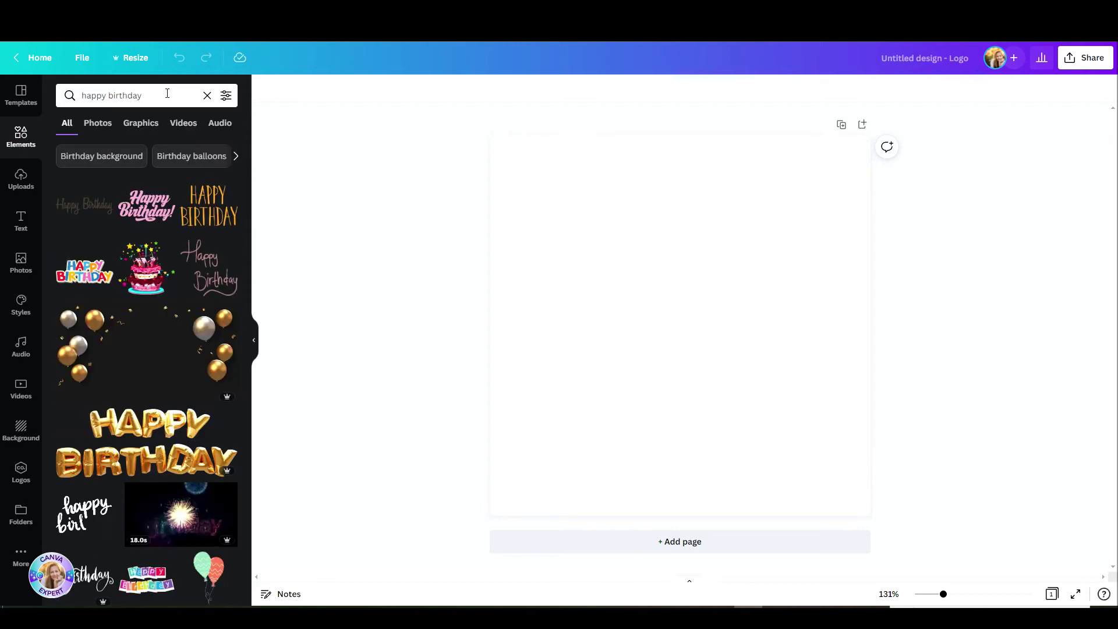
click(142, 129)
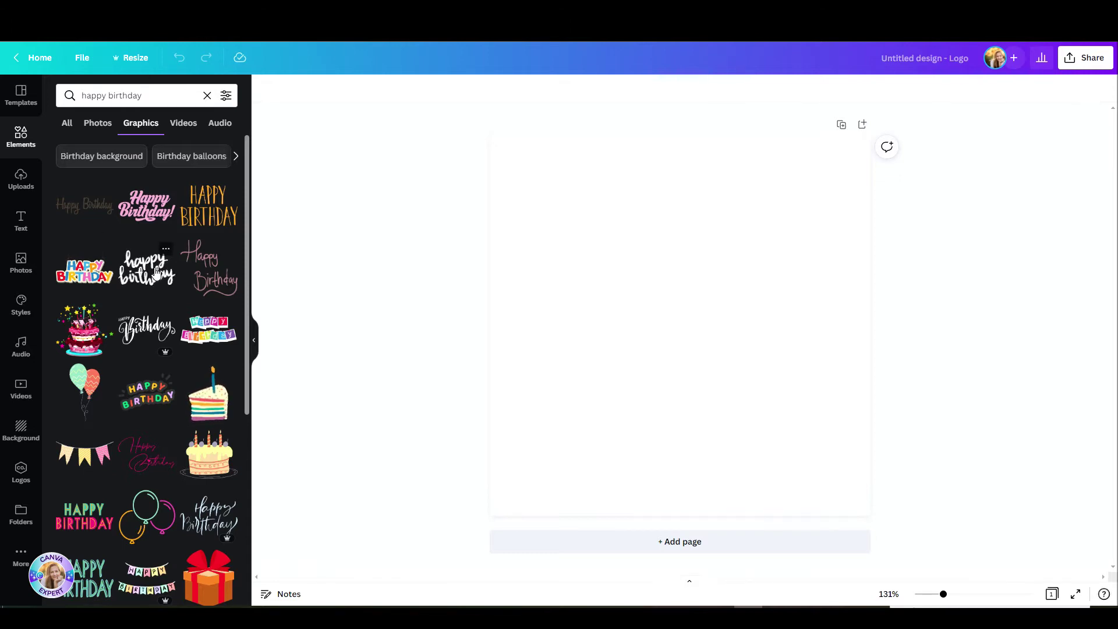
Step: Add the colourful HAPPY BIRTHDAY sticker to the page and select the old search term
click(83, 269)
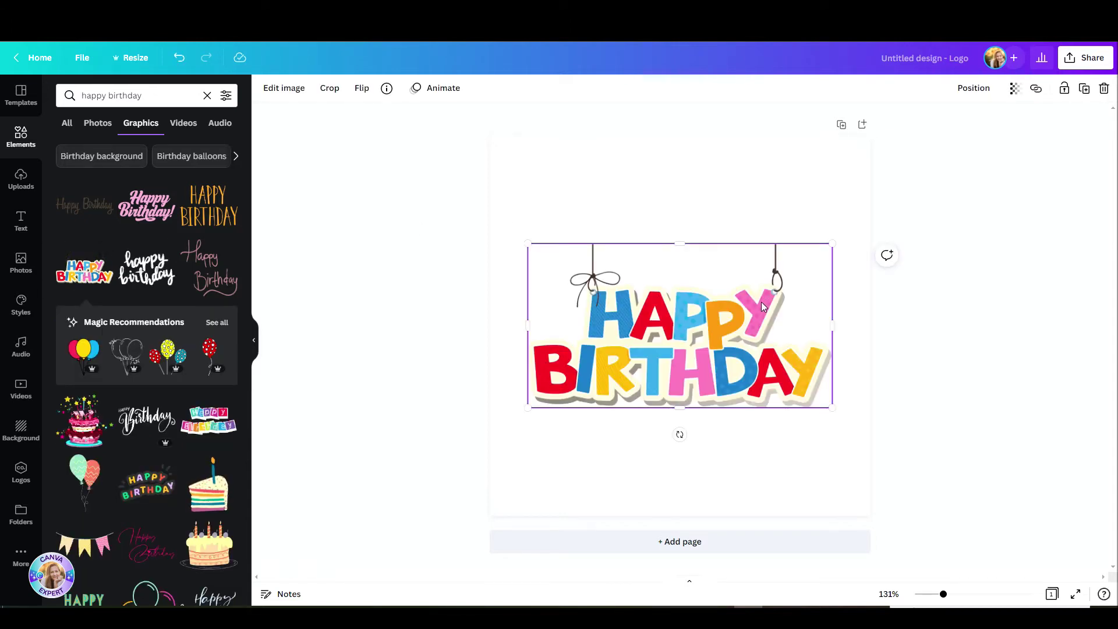
click(704, 237)
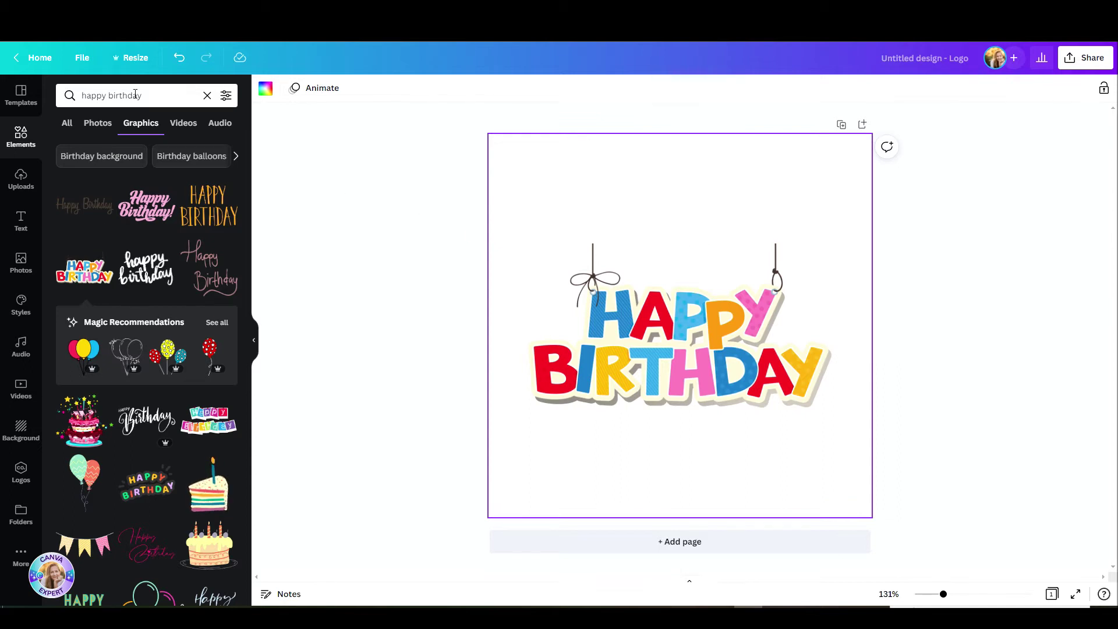
drag(145, 96, 81, 96)
Step: Add the pink balloon from a 'BALLOON' search and move it above the word HAPPY
text(BALLOON)
key(Return)
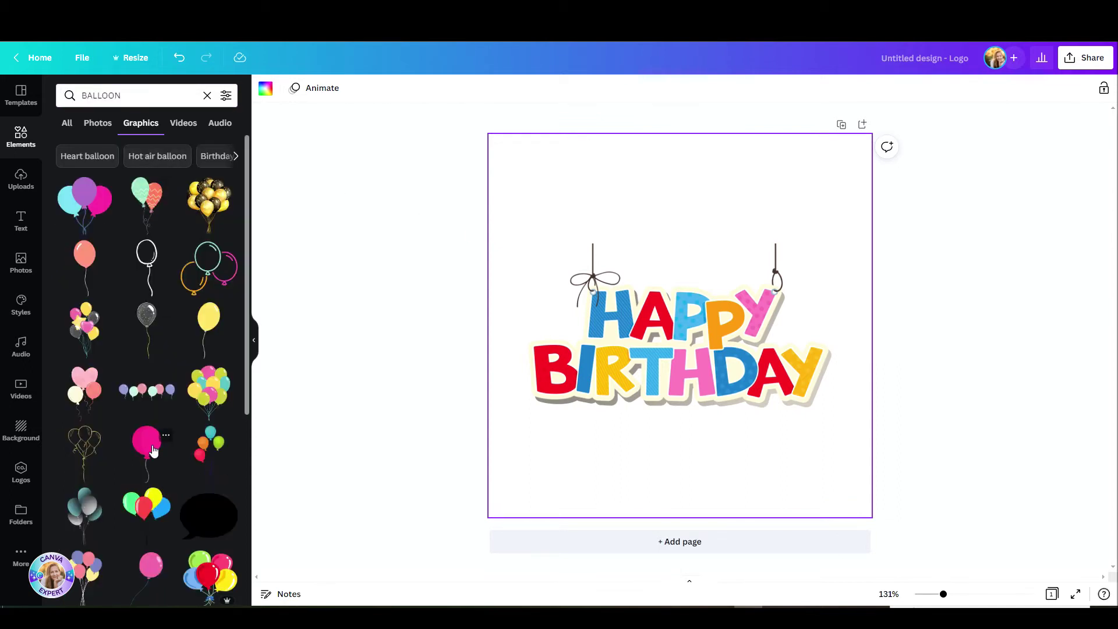
click(149, 445)
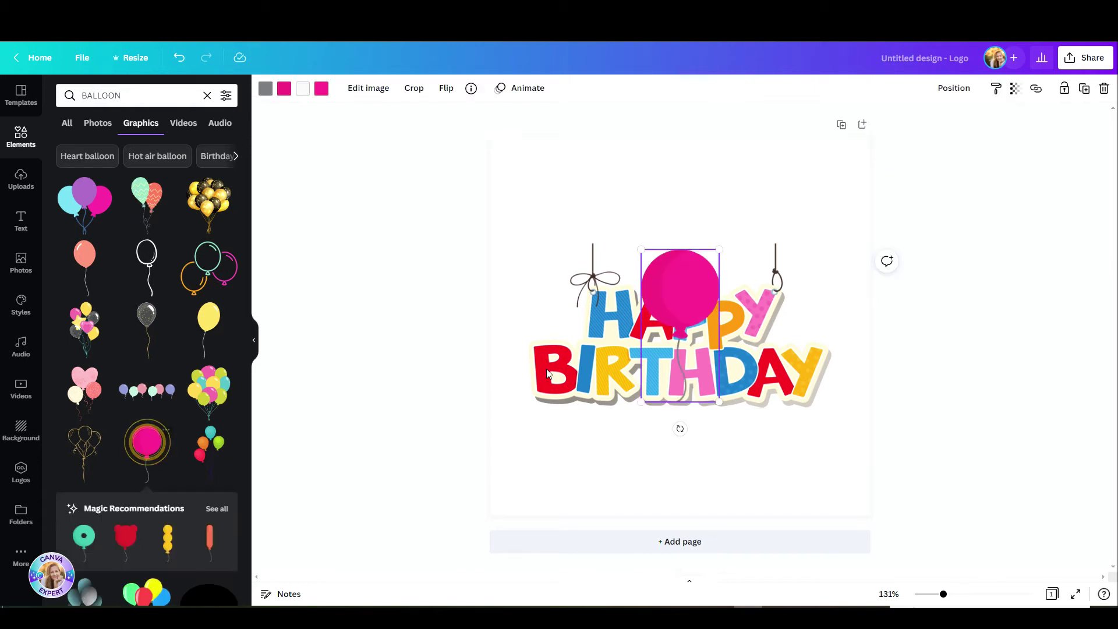
drag(666, 307, 665, 237)
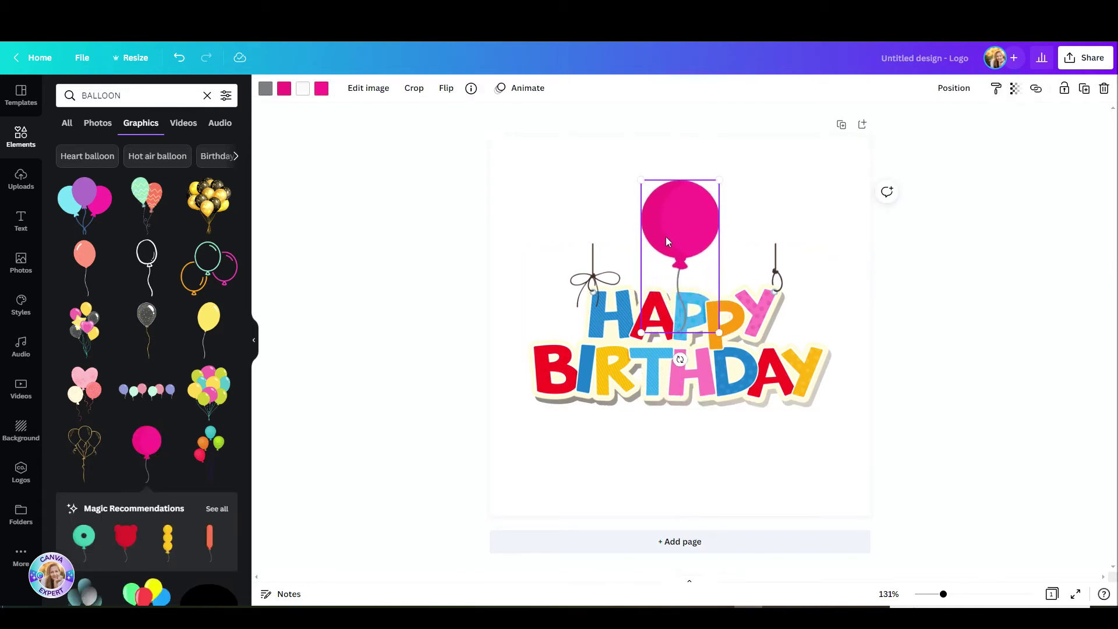
Step: Send the balloon backward behind the lettering so its string is hidden
click(949, 94)
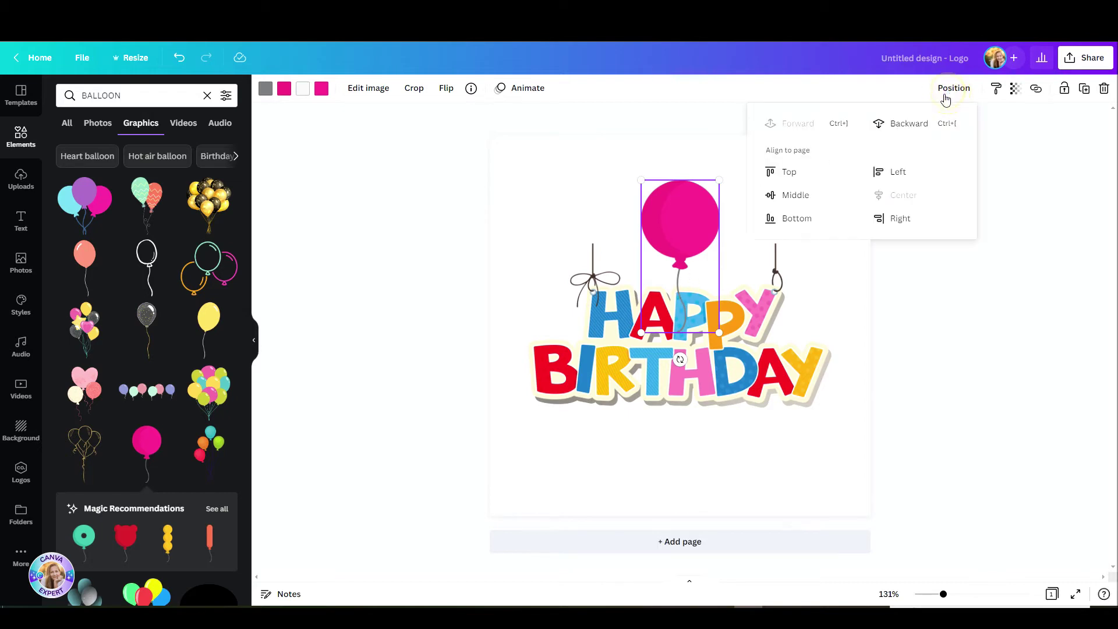
click(910, 129)
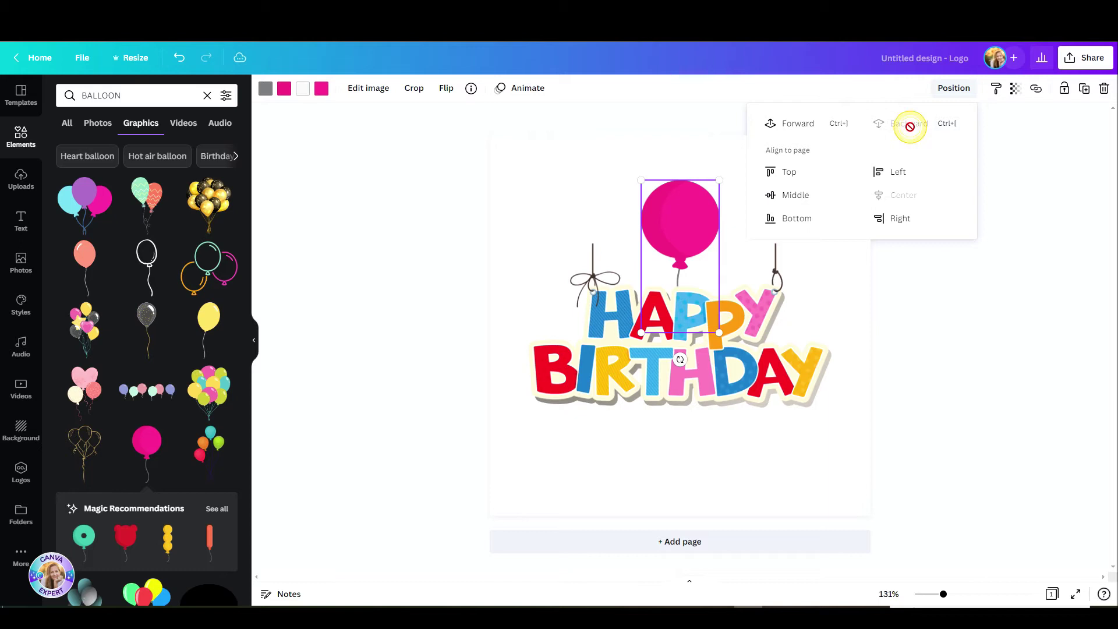
click(732, 459)
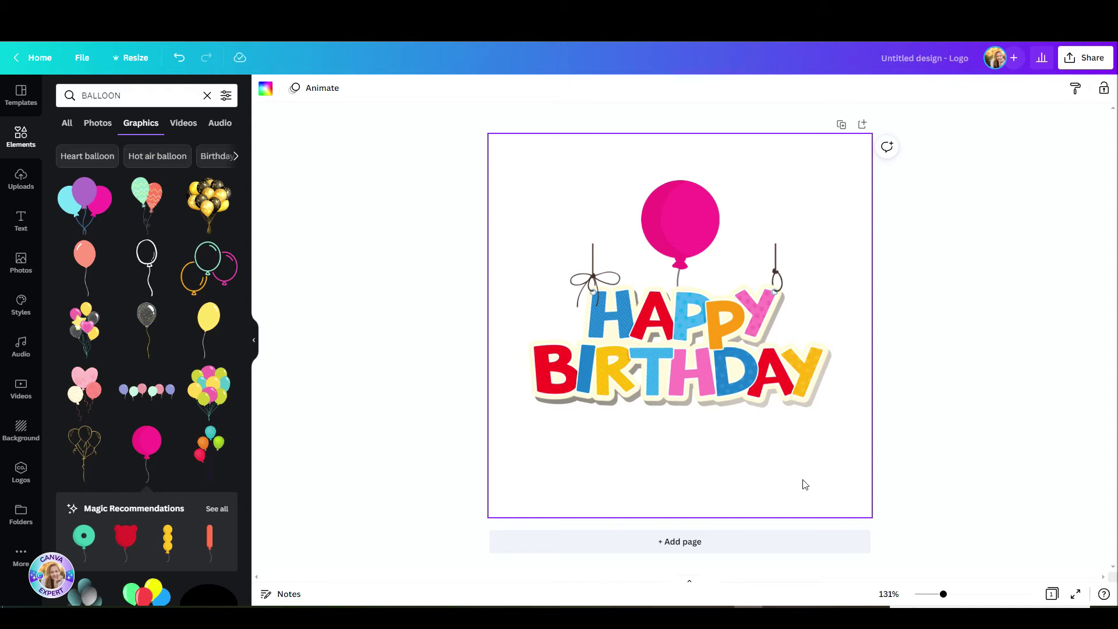
click(265, 93)
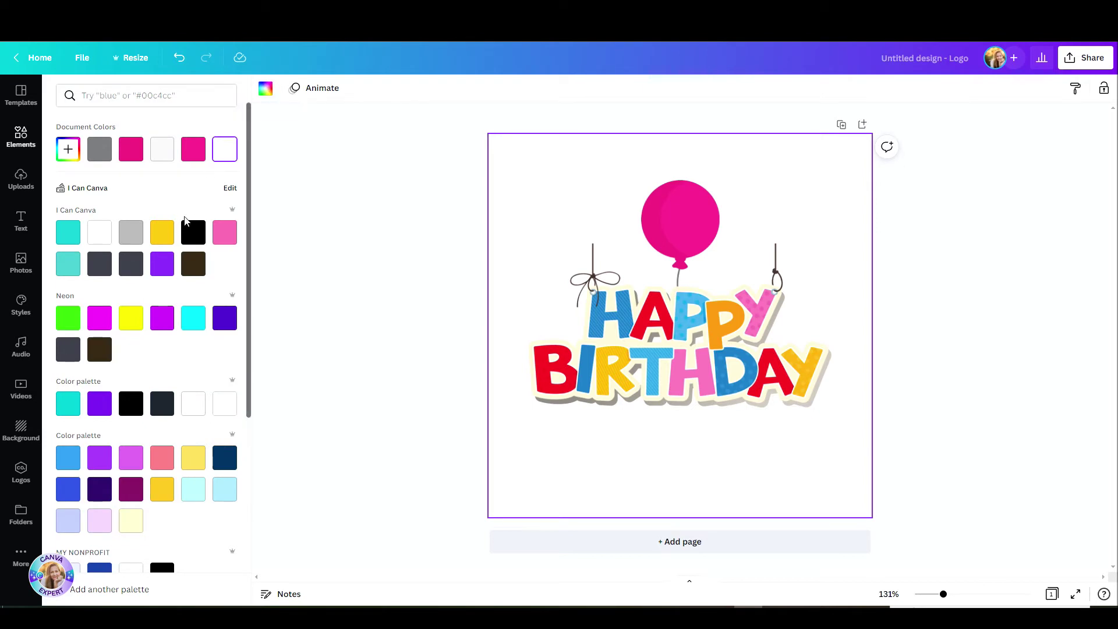
Step: Try a yellow page background, then undo it to keep white
click(165, 238)
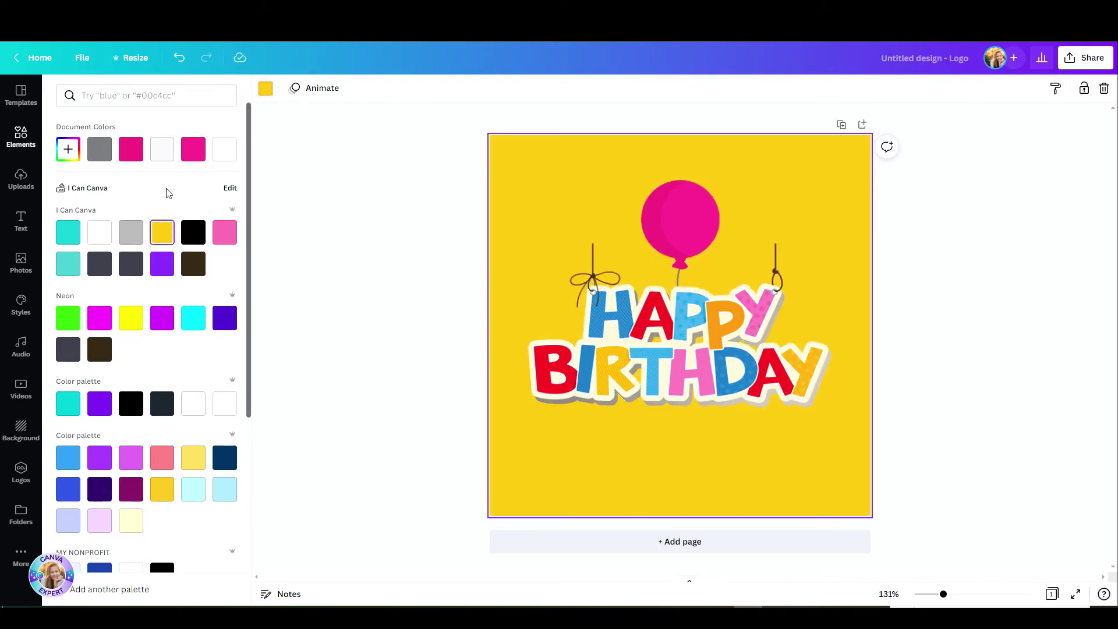
key(ctrl+z)
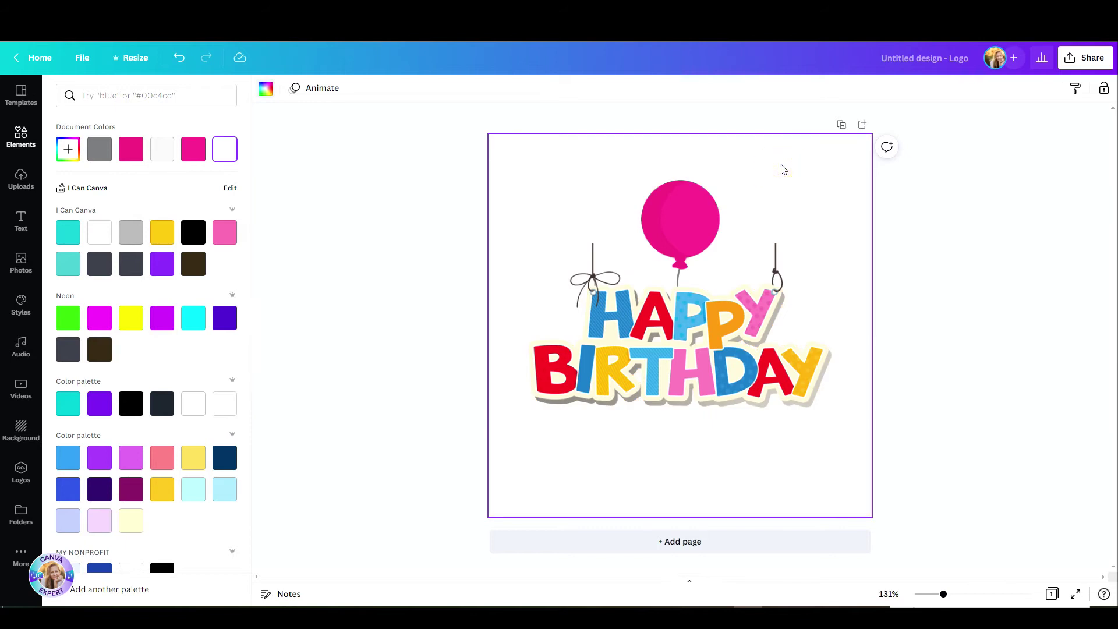
Step: Download the balloon birthday design as a PNG through Share > Download
click(1091, 61)
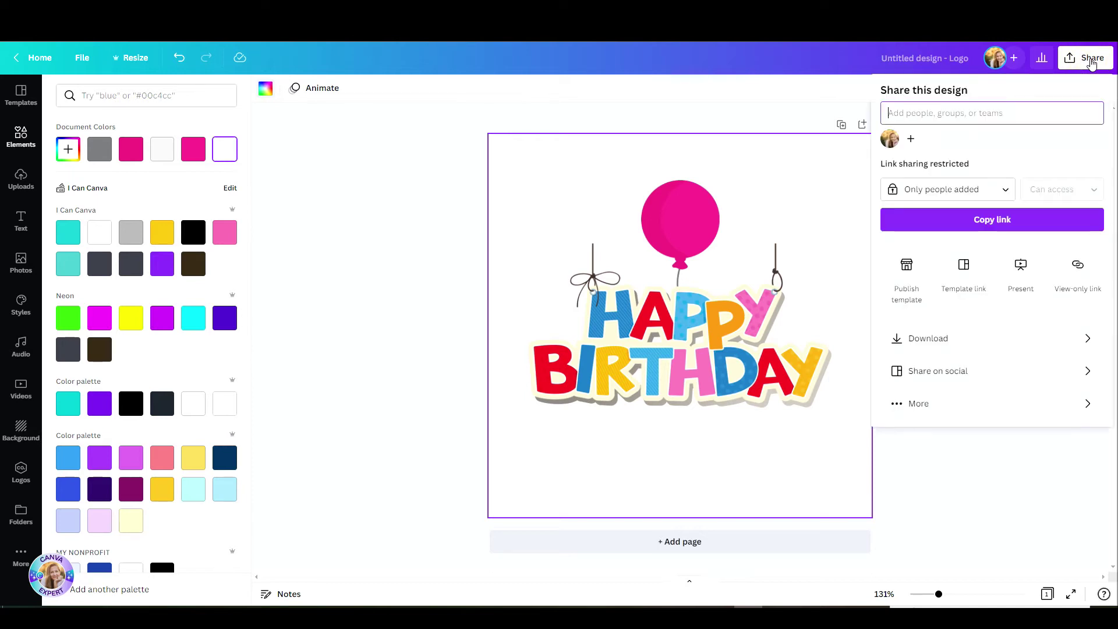
click(945, 345)
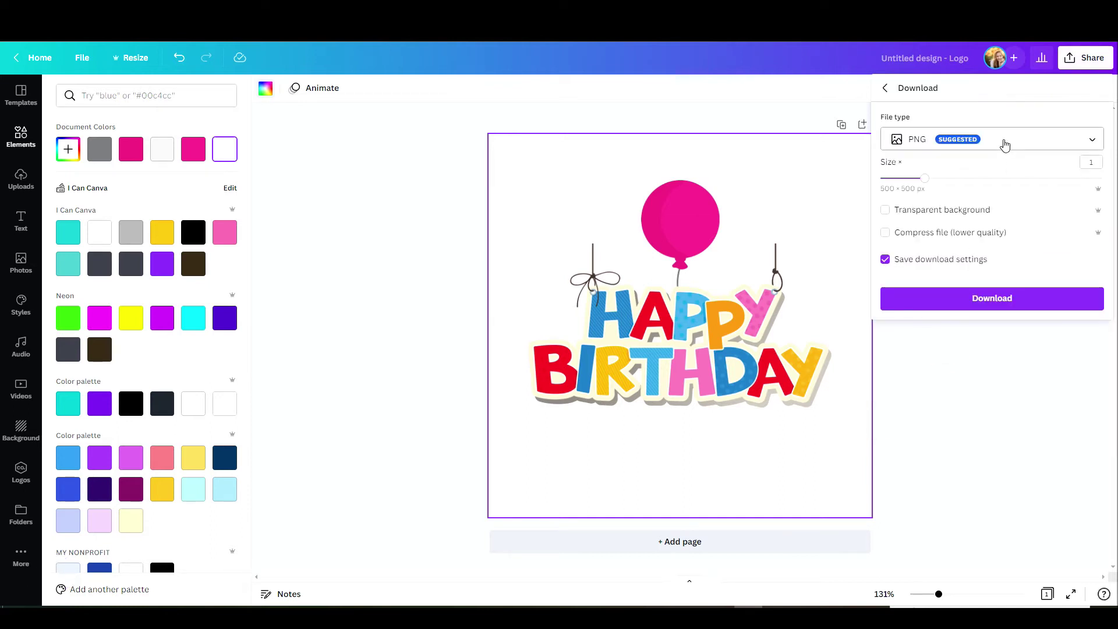
click(990, 302)
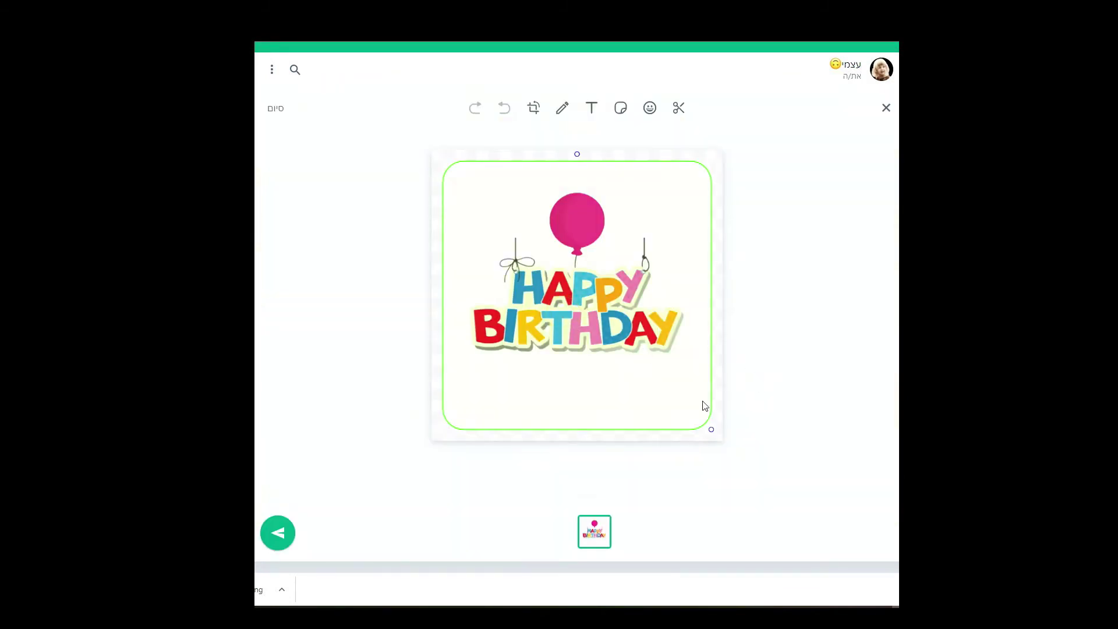
Step: Enlarge the birthday image to fill the WhatsApp sticker canvas and begin cropping
drag(710, 430, 692, 466)
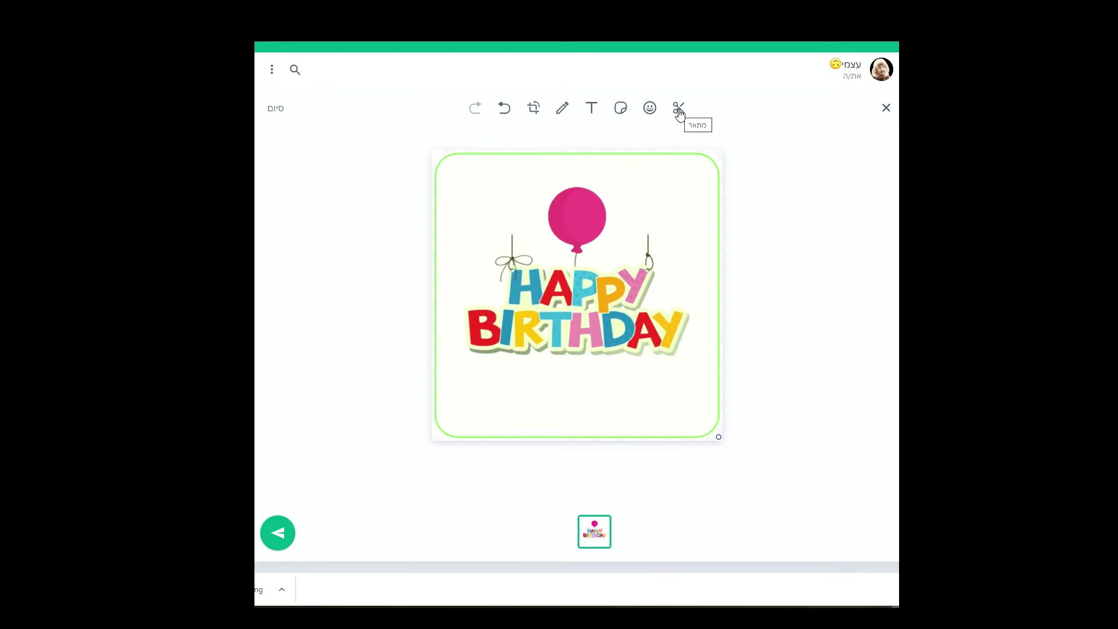
click(533, 109)
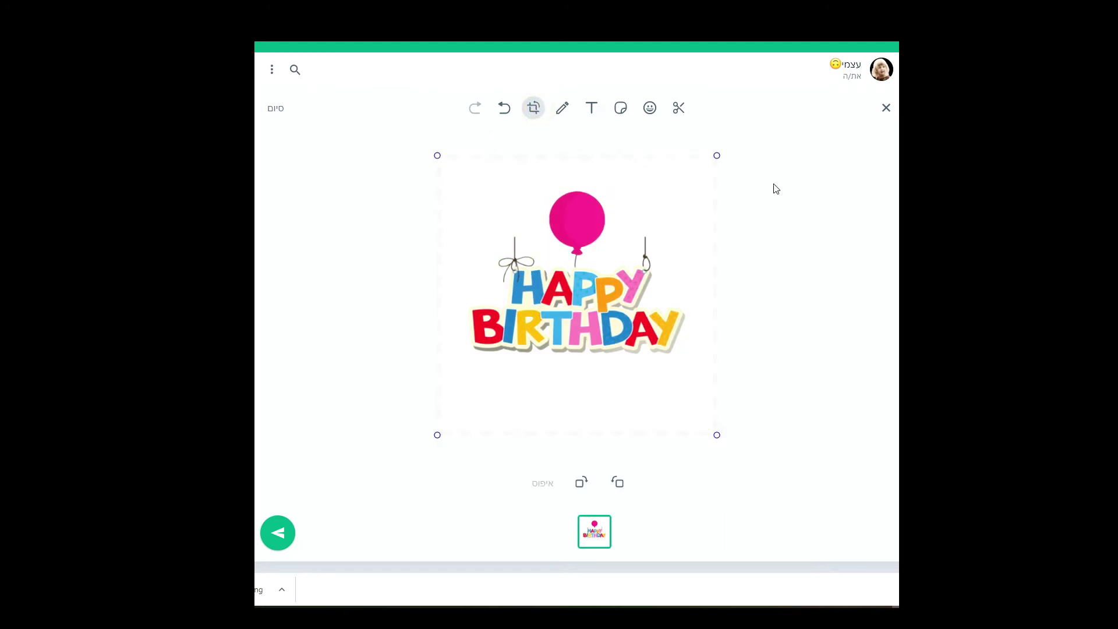
Step: Adjust the crop corners around the birthday image
drag(715, 155, 690, 182)
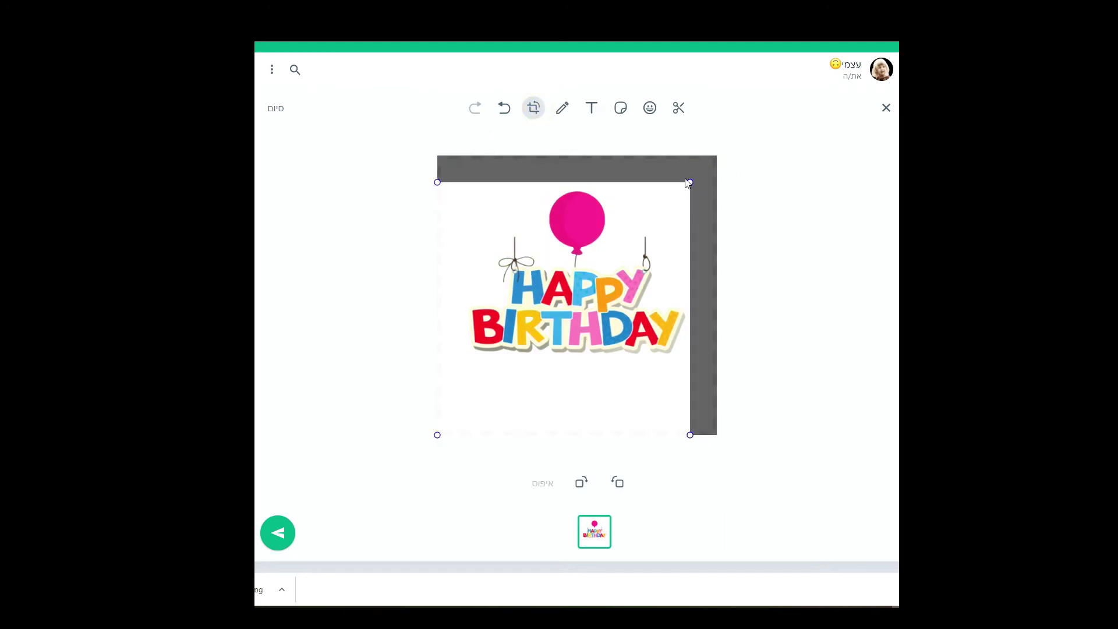
mouse_move(436, 436)
mouse_down()
mouse_move(450, 389)
mouse_move(437, 435)
mouse_up()
drag(691, 180, 716, 149)
Step: Cut out a freehand shape around balloon and lettering and send it as a sticker
click(679, 108)
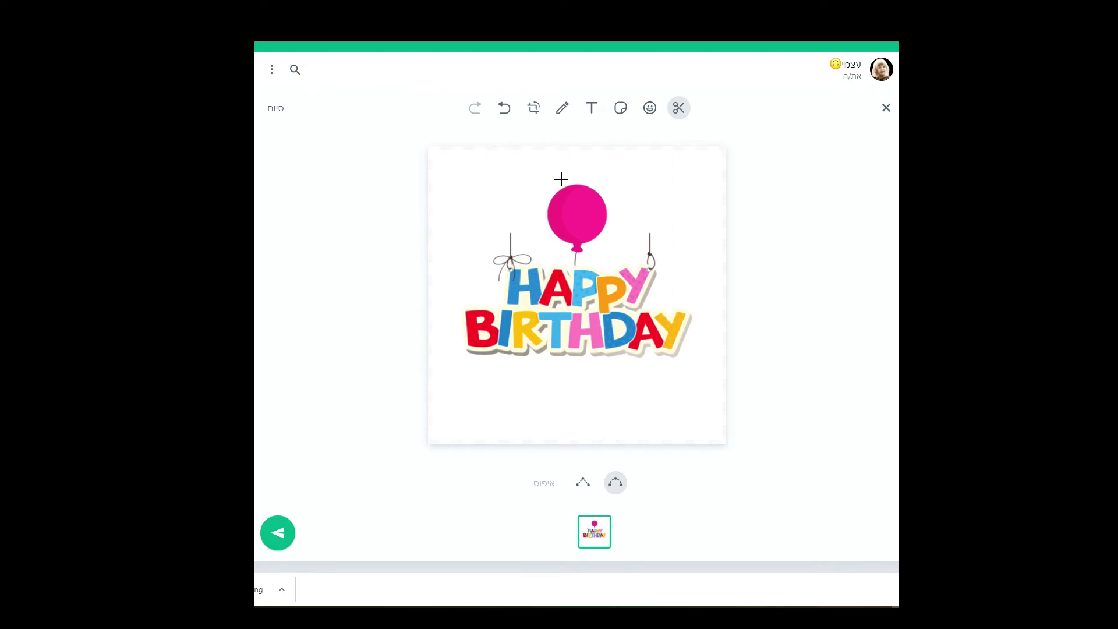
mouse_move(561, 180)
mouse_down()
mouse_move(615, 201)
mouse_move(597, 258)
mouse_move(649, 222)
mouse_move(660, 296)
mouse_move(697, 321)
mouse_move(637, 367)
mouse_move(486, 366)
mouse_move(476, 295)
mouse_move(509, 220)
mouse_move(544, 214)
mouse_move(569, 181)
mouse_up()
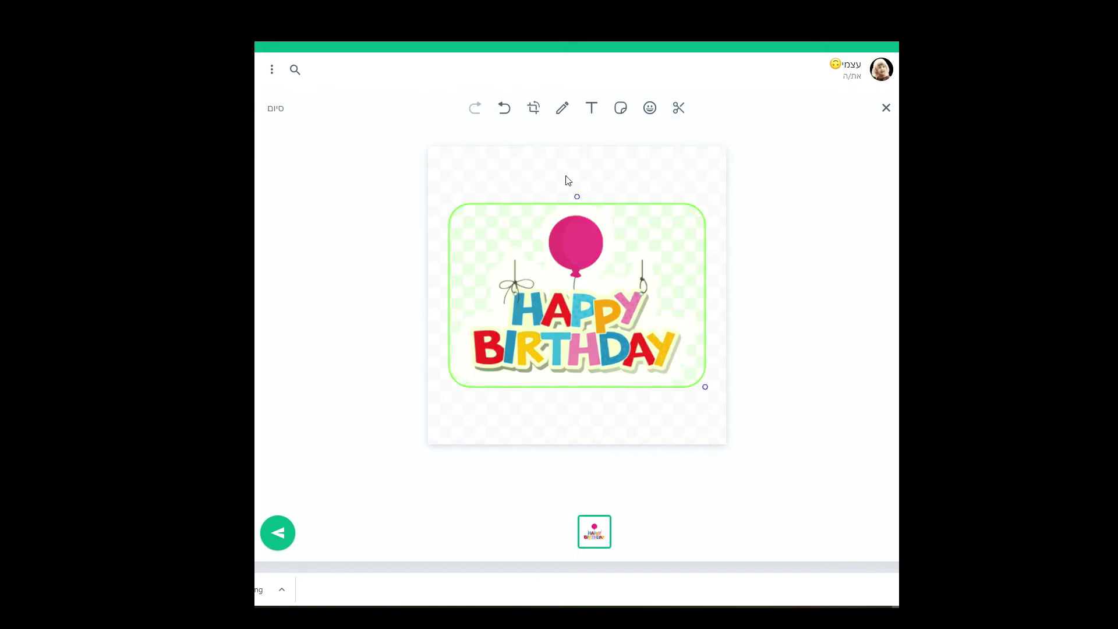
click(638, 418)
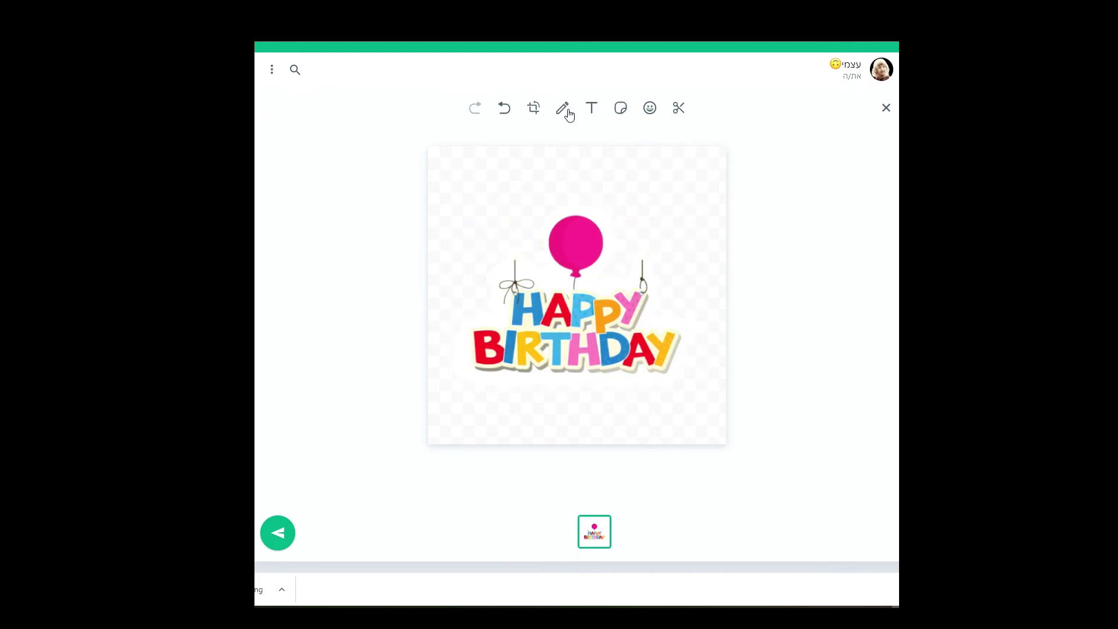
click(276, 533)
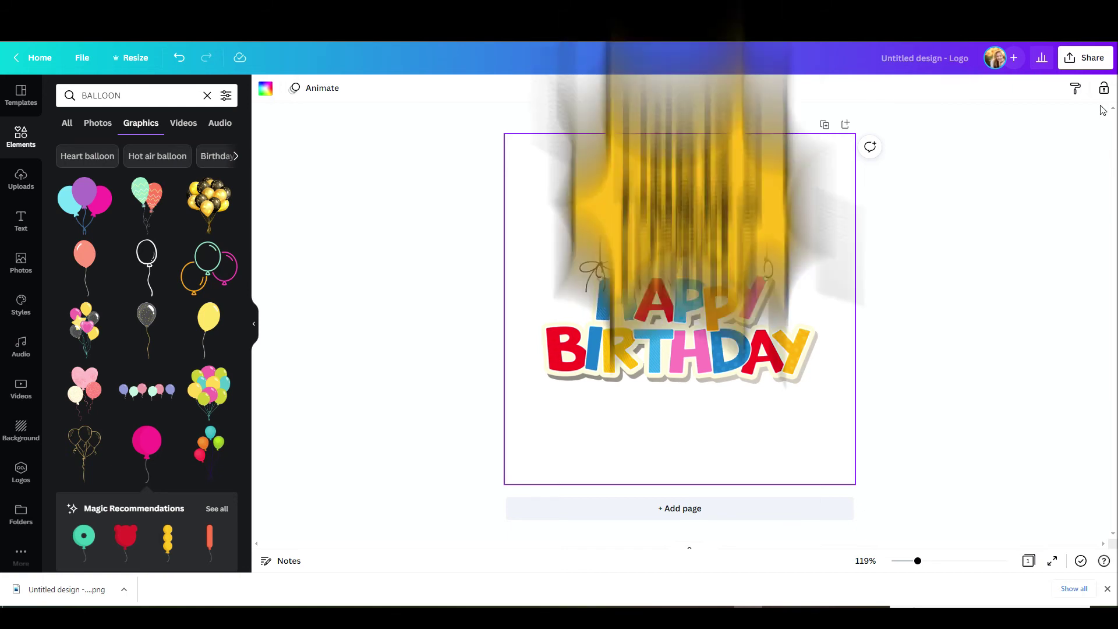
Step: Download the design as a PNG with Transparent background ticked
click(1092, 57)
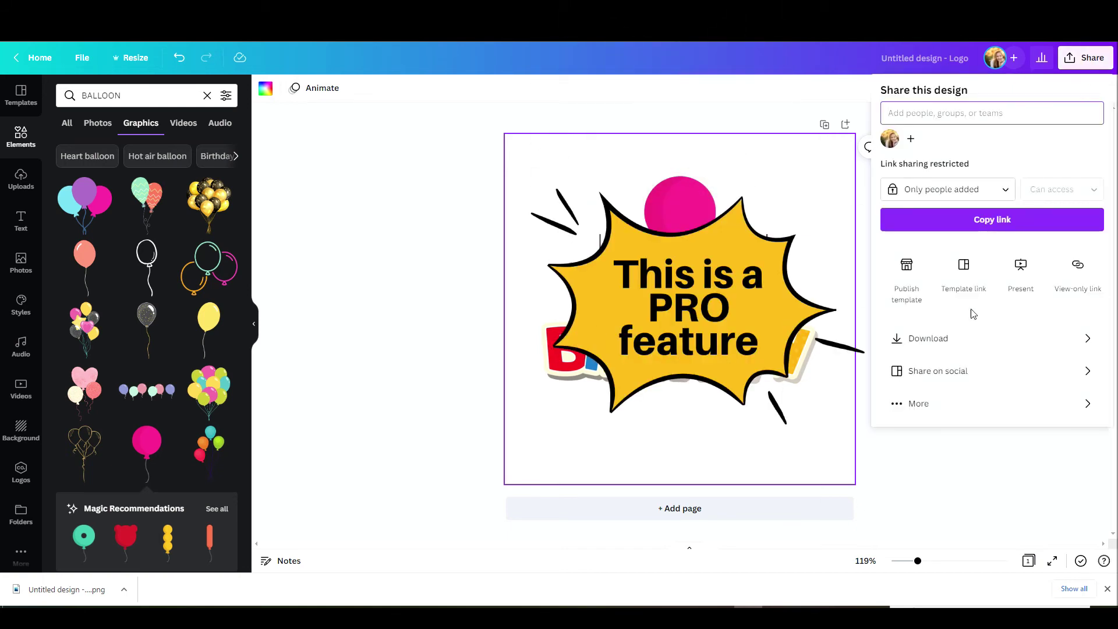
click(948, 341)
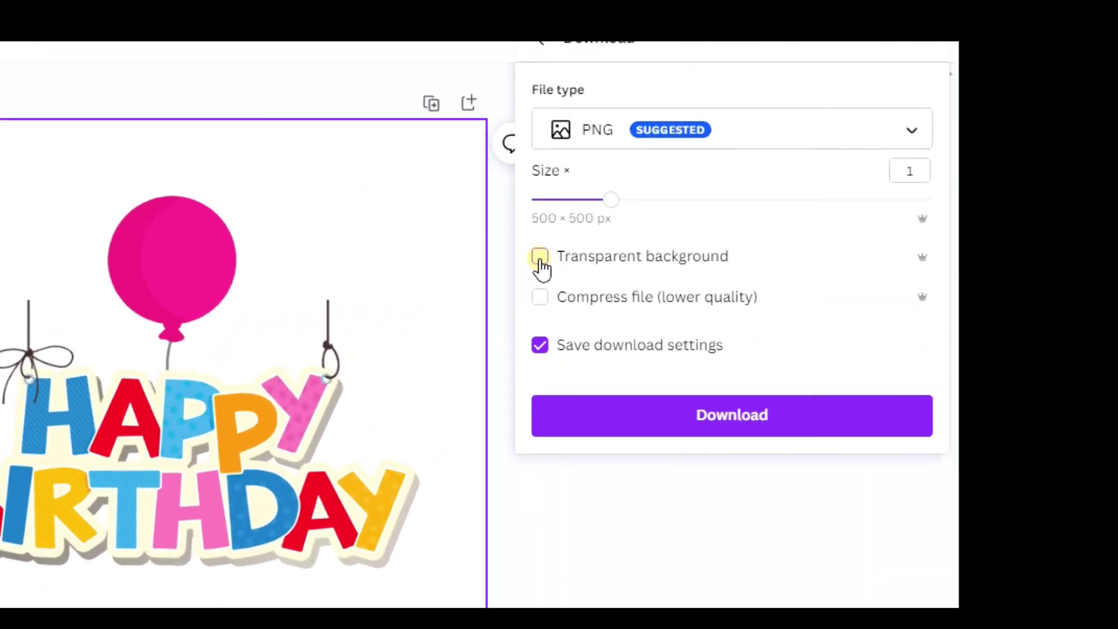
click(540, 262)
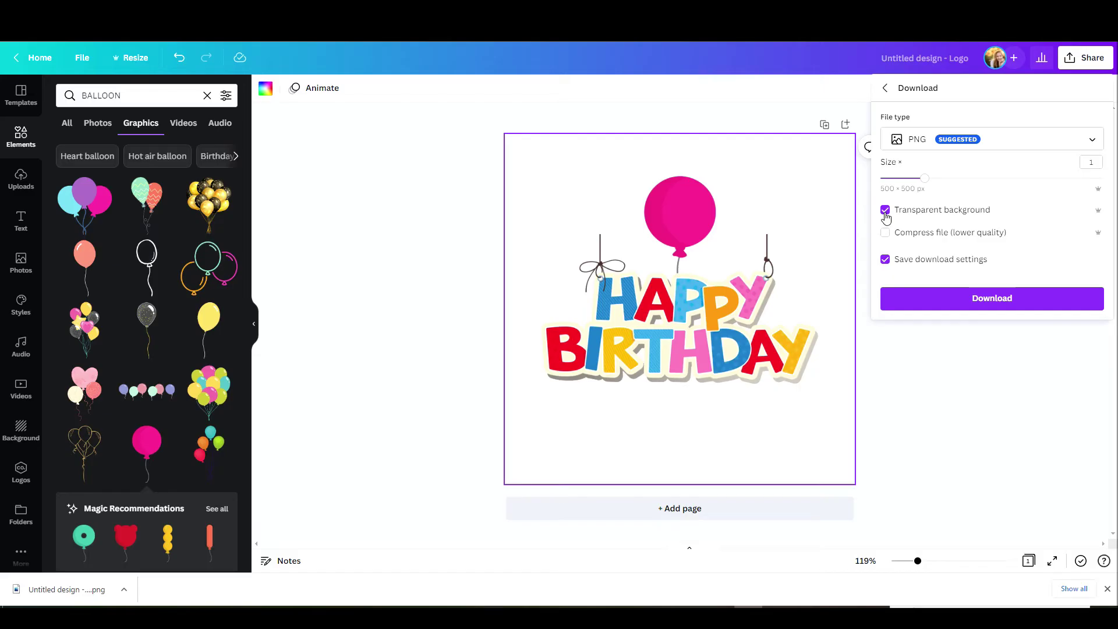
click(1003, 298)
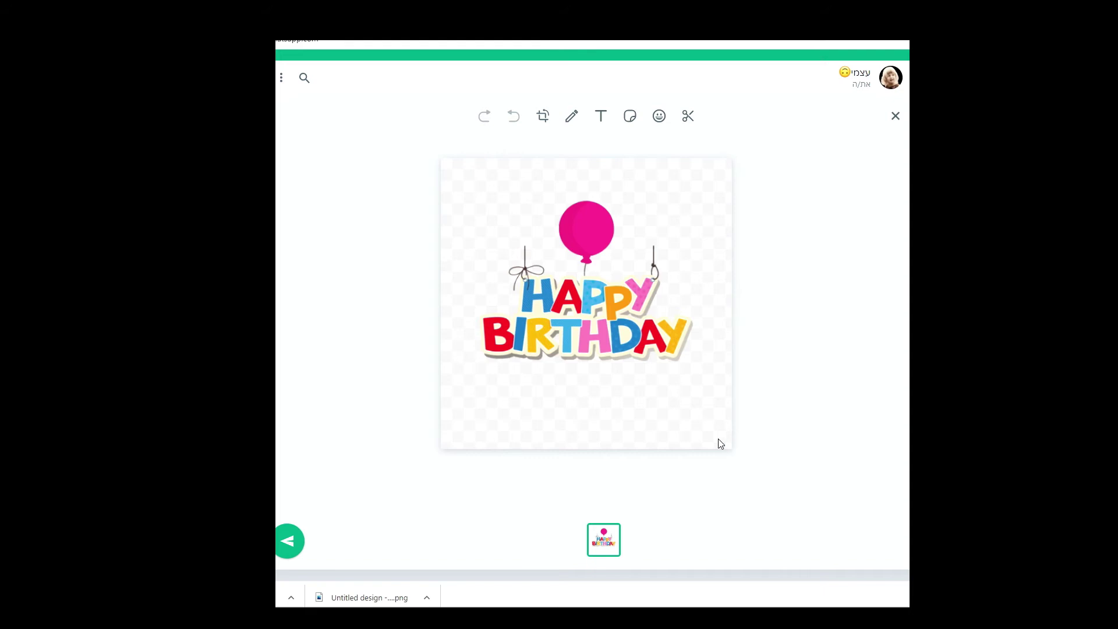
Step: Send the transparent PNG of the balloon birthday logo as a WhatsApp sticker
click(295, 540)
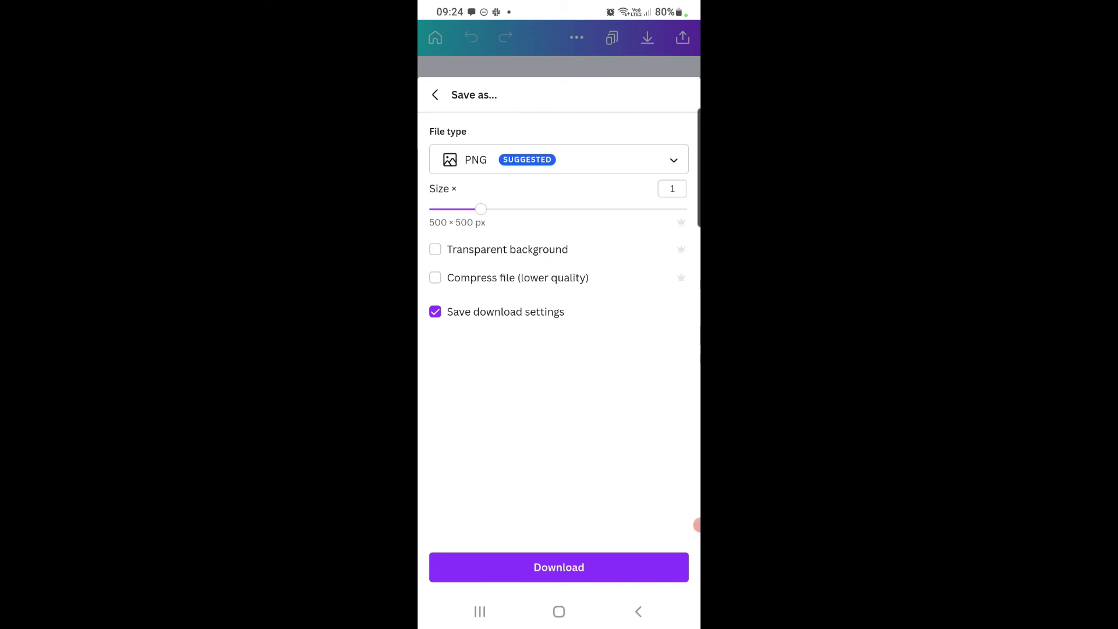
Step: Save the birthday design to the phone as a PNG from the Canva app
click(559, 568)
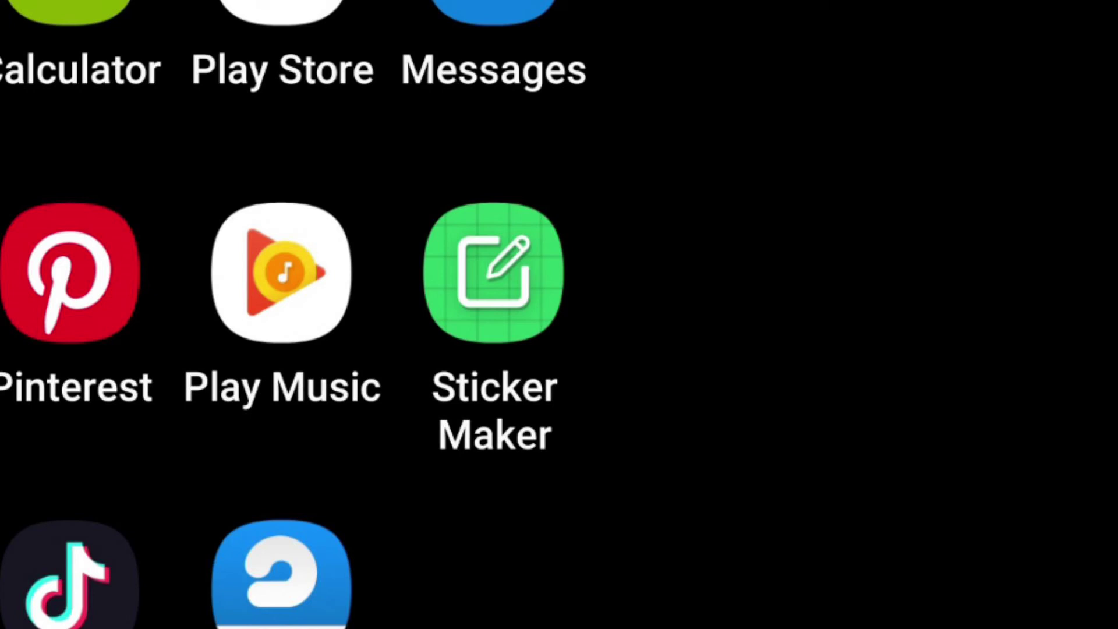
Step: Create a new Sticker Maker pack named with the user's first name and crediting the user as author
click(494, 273)
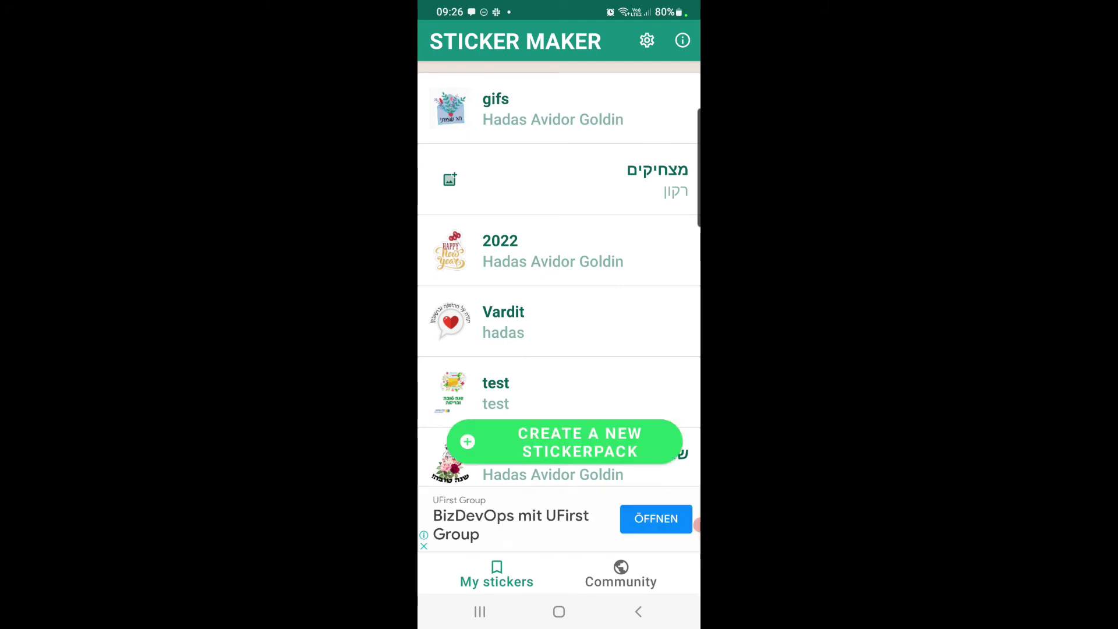
click(565, 441)
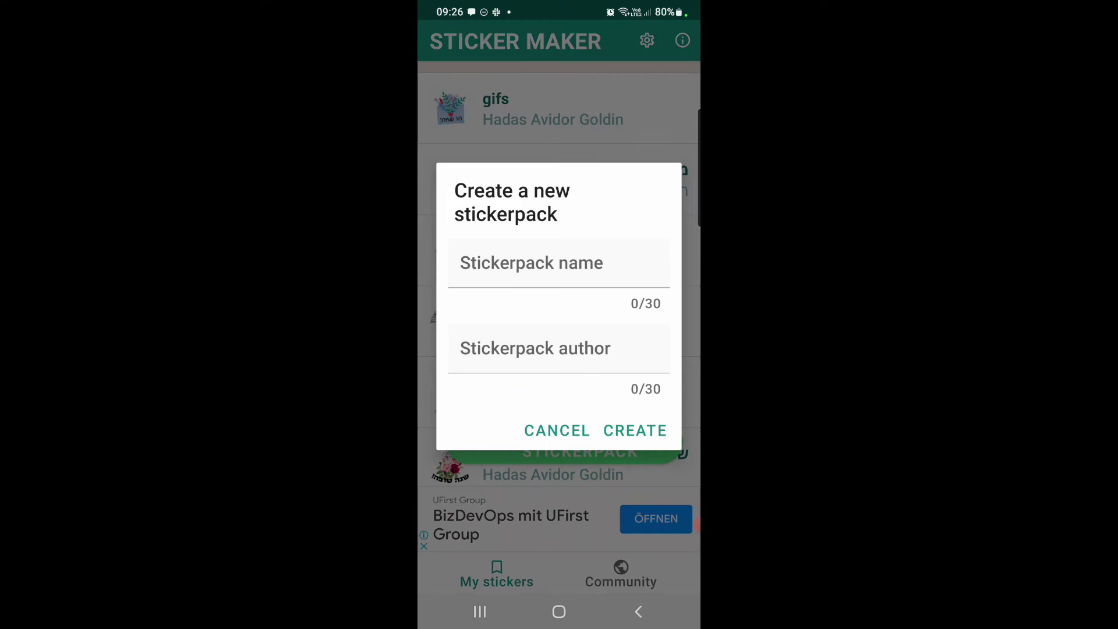
click(531, 263)
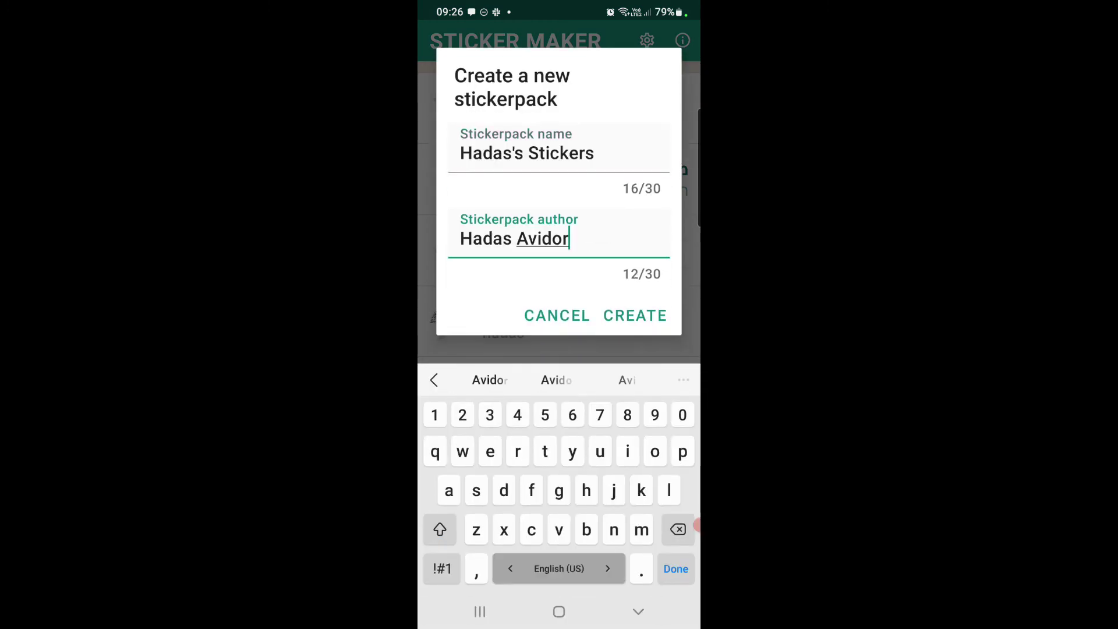
text(Goldin)
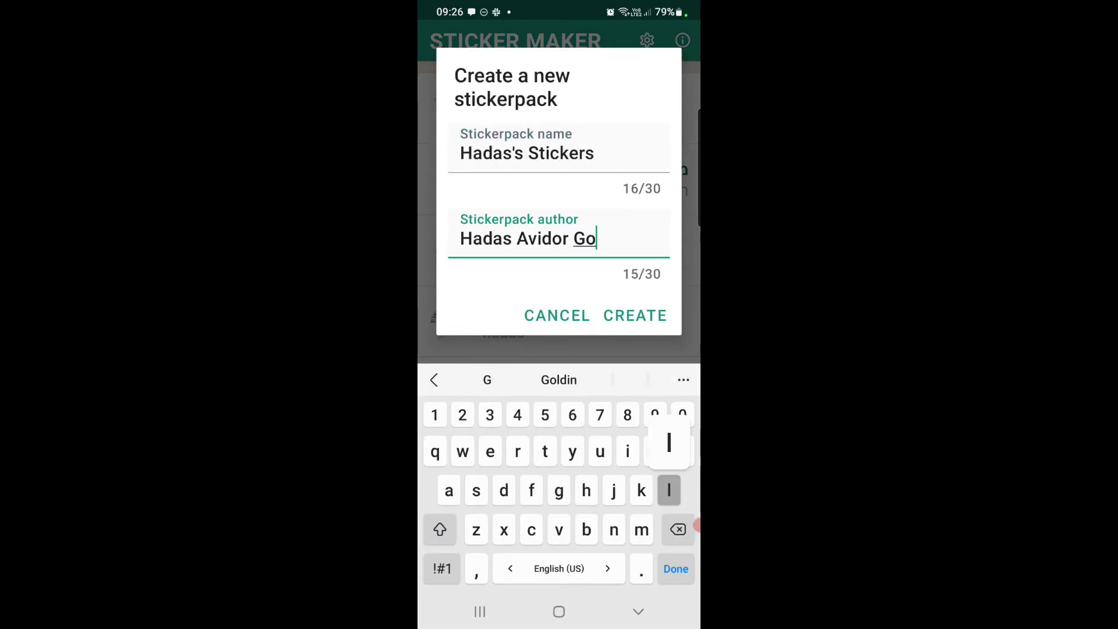
click(635, 315)
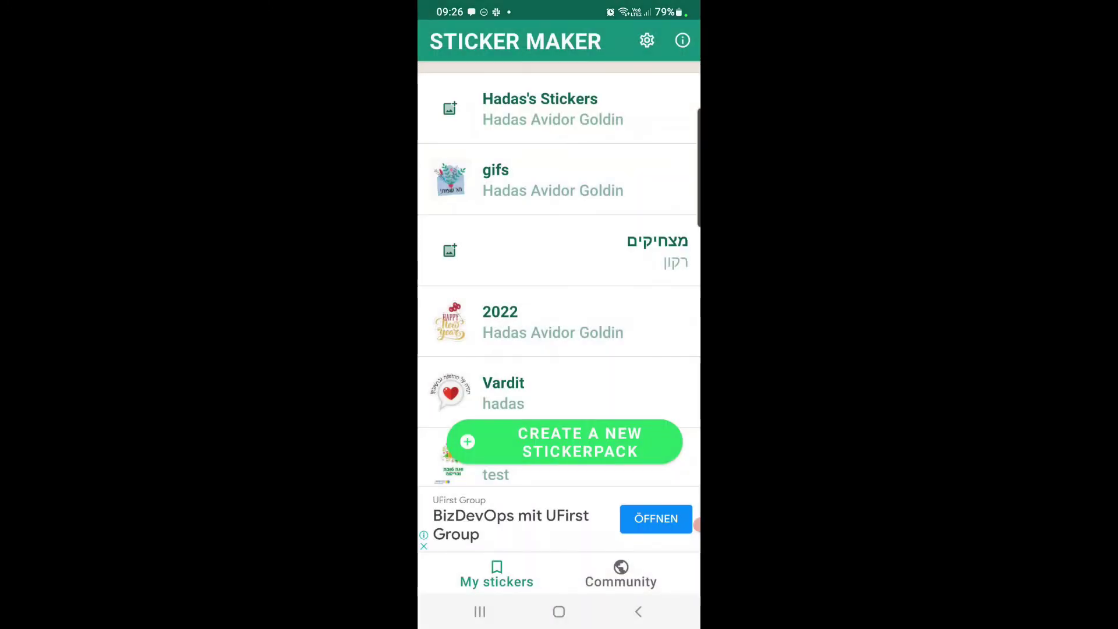
Step: In the new pack, make sticker 1 a freehand cut-out of the Happy Birthday balloon image
click(539, 108)
click(559, 112)
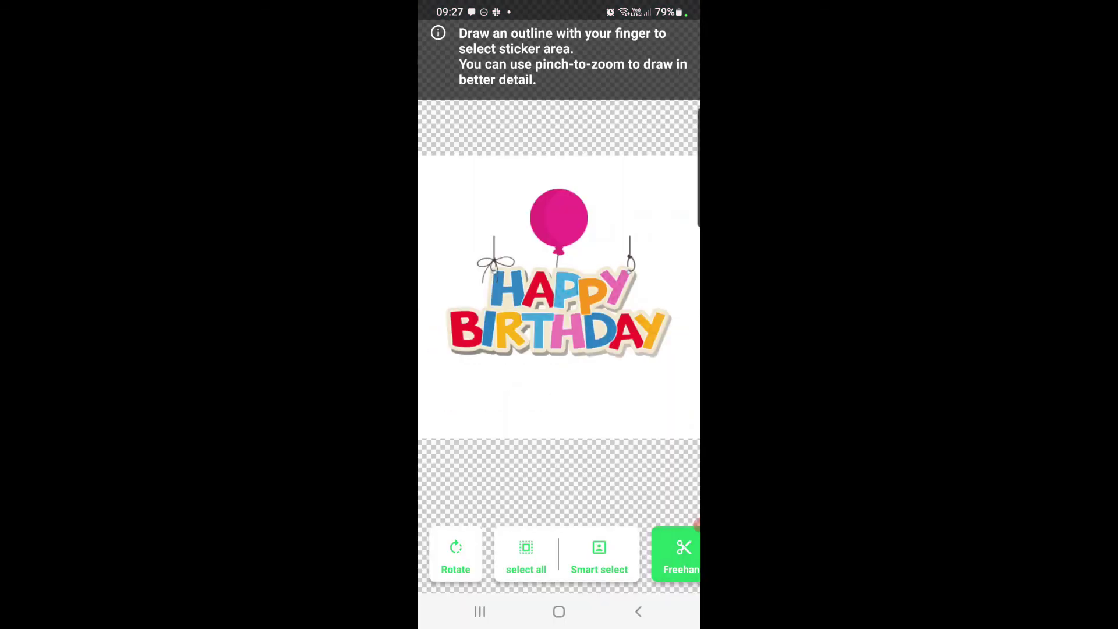
mouse_move(533, 252)
mouse_down()
mouse_move(512, 198)
mouse_move(593, 204)
mouse_move(593, 260)
mouse_move(626, 227)
mouse_move(675, 317)
mouse_move(620, 376)
mouse_move(437, 355)
mouse_move(454, 256)
mouse_move(508, 232)
mouse_move(518, 253)
mouse_up()
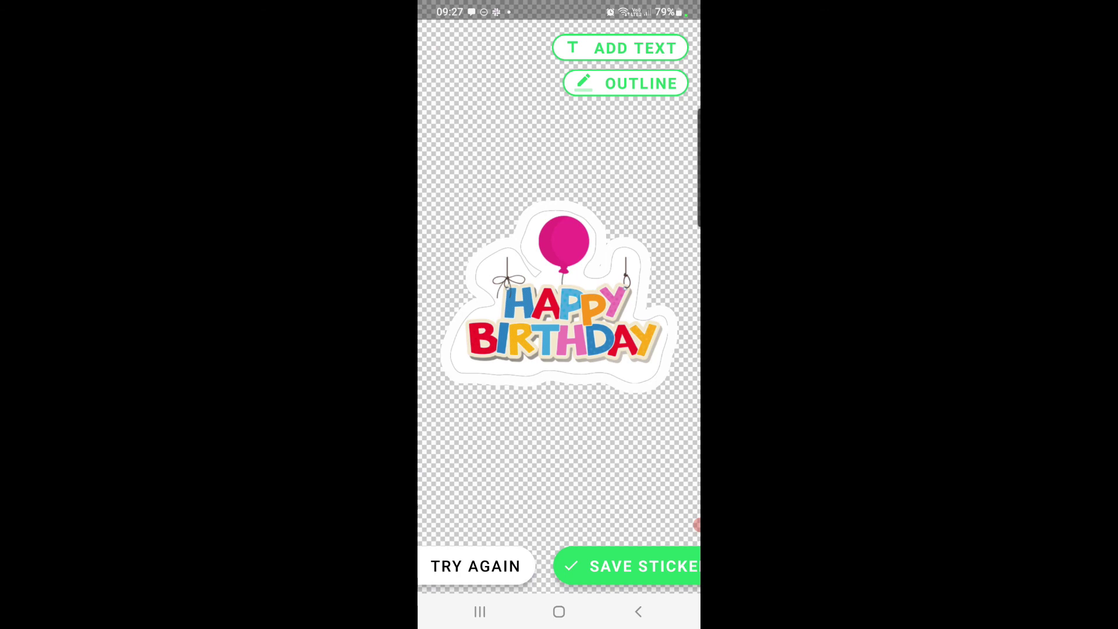
click(626, 83)
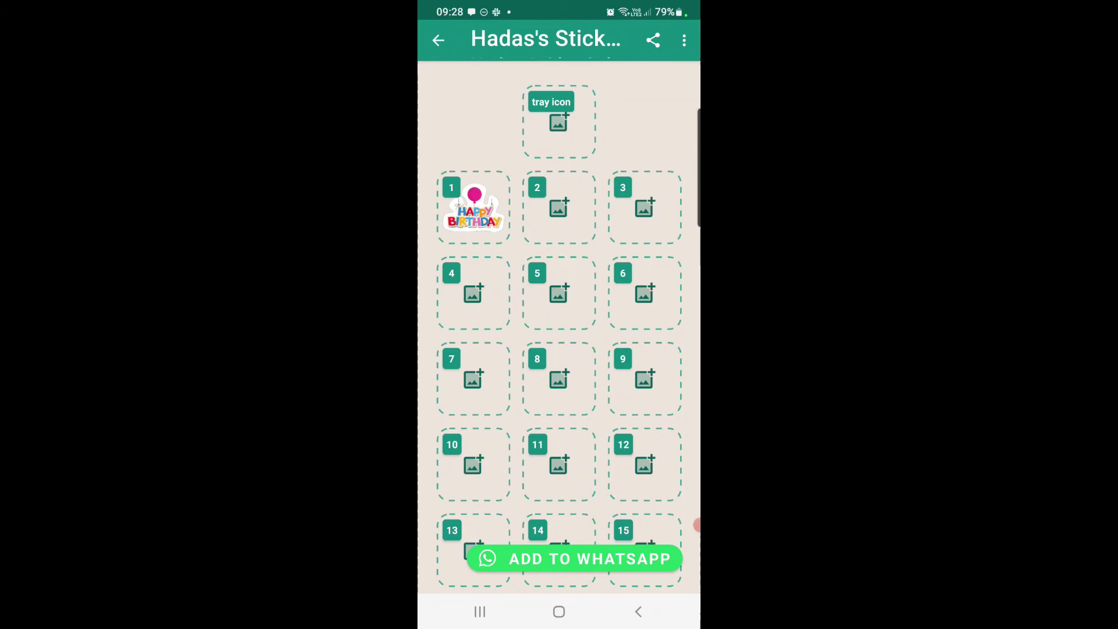
Step: Add the pack to WhatsApp and send the Happy Birthday balloon sticker in the chat
click(575, 559)
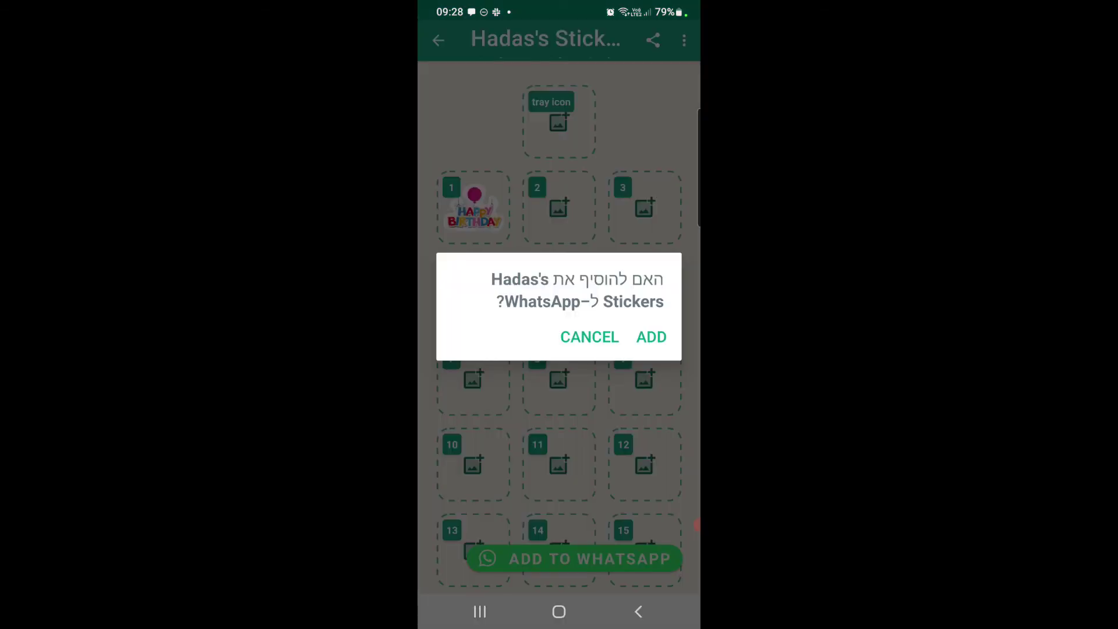
click(651, 336)
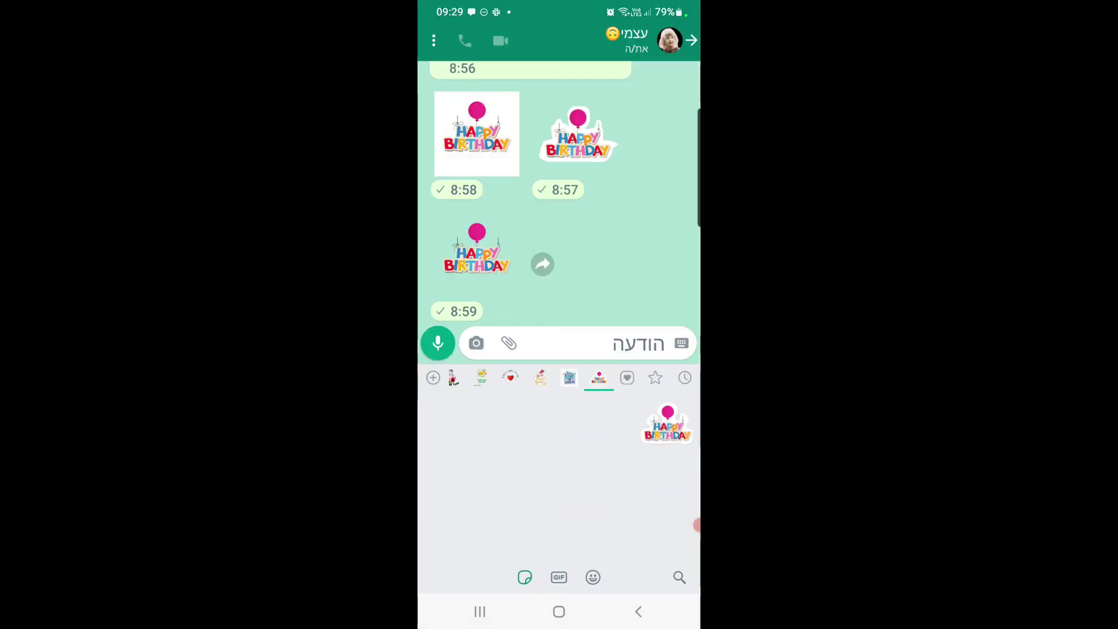
click(667, 424)
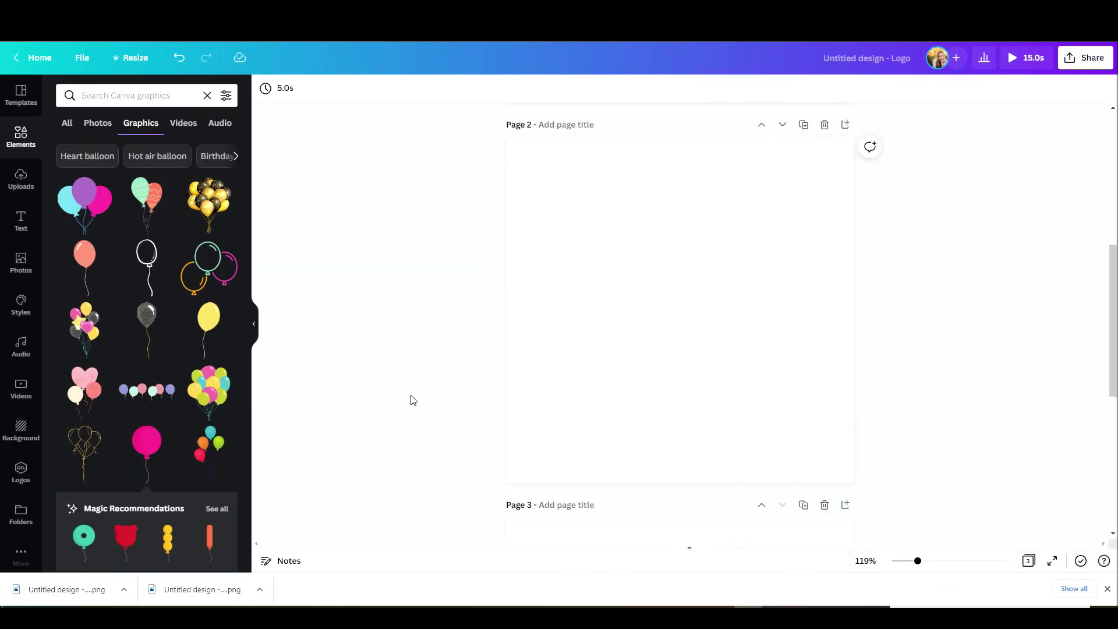
Step: Add a heading reading 'cute' on page 3 and set it to uppercase
click(22, 225)
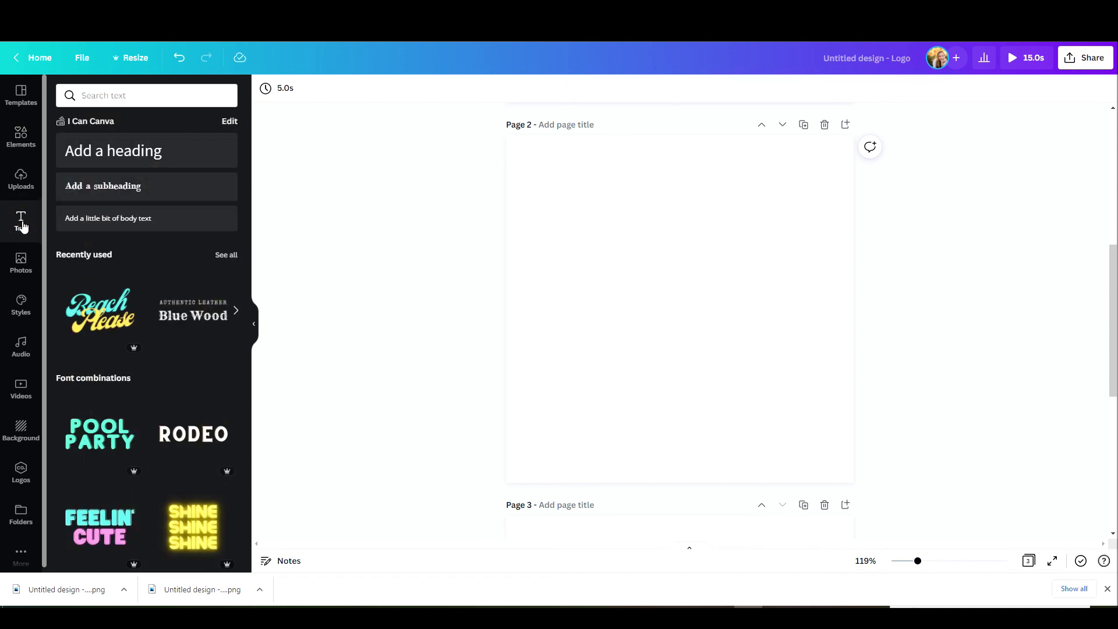
click(100, 148)
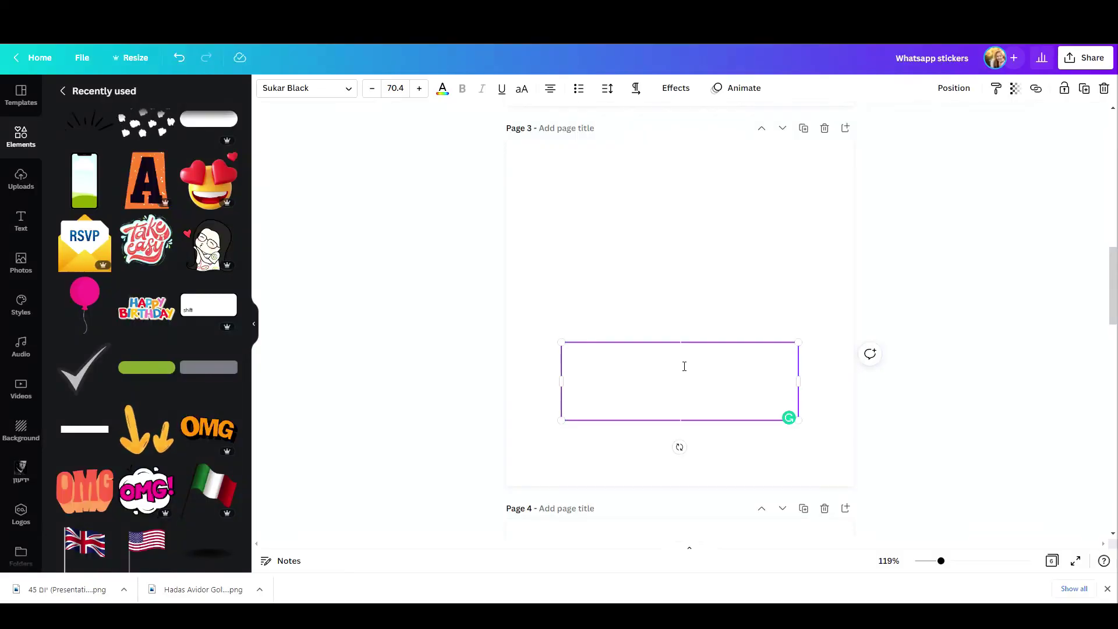
text(cute)
click(523, 90)
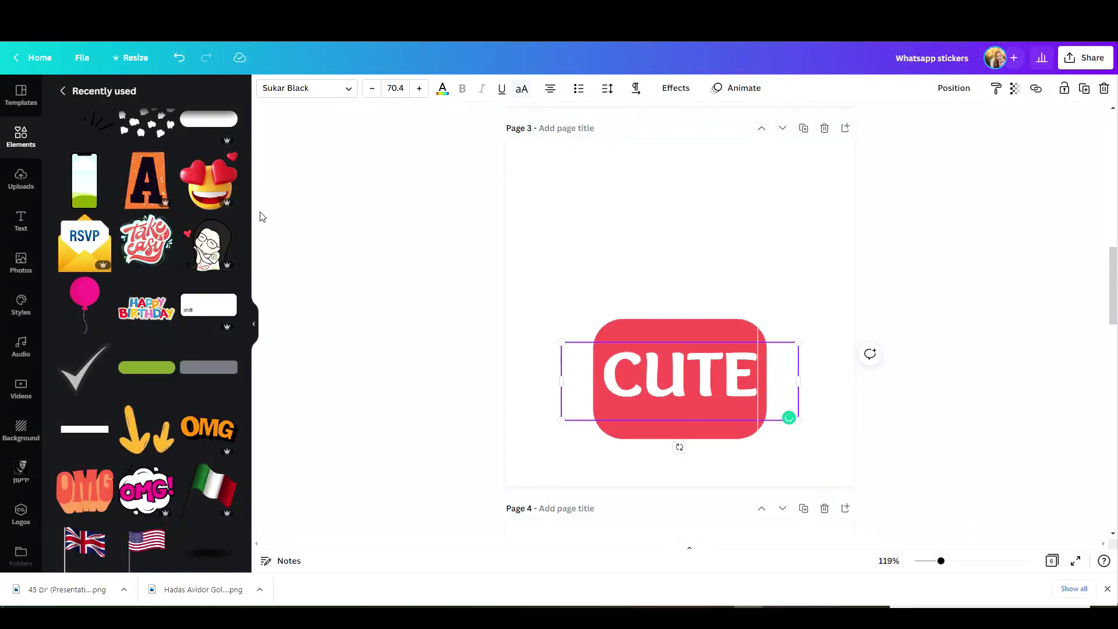
Step: Add the cartoon girl sticker, size and centre it, and bring it in front of CUTE
click(207, 245)
drag(744, 242, 818, 163)
drag(728, 236, 692, 234)
click(954, 88)
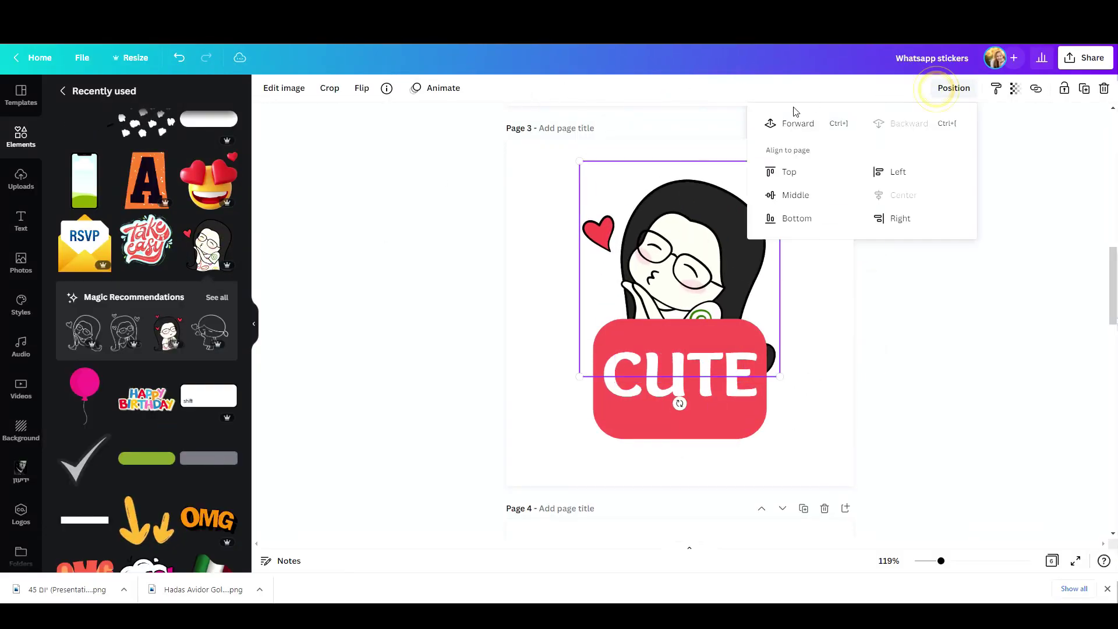
click(793, 117)
drag(580, 153, 619, 181)
drag(683, 269, 664, 252)
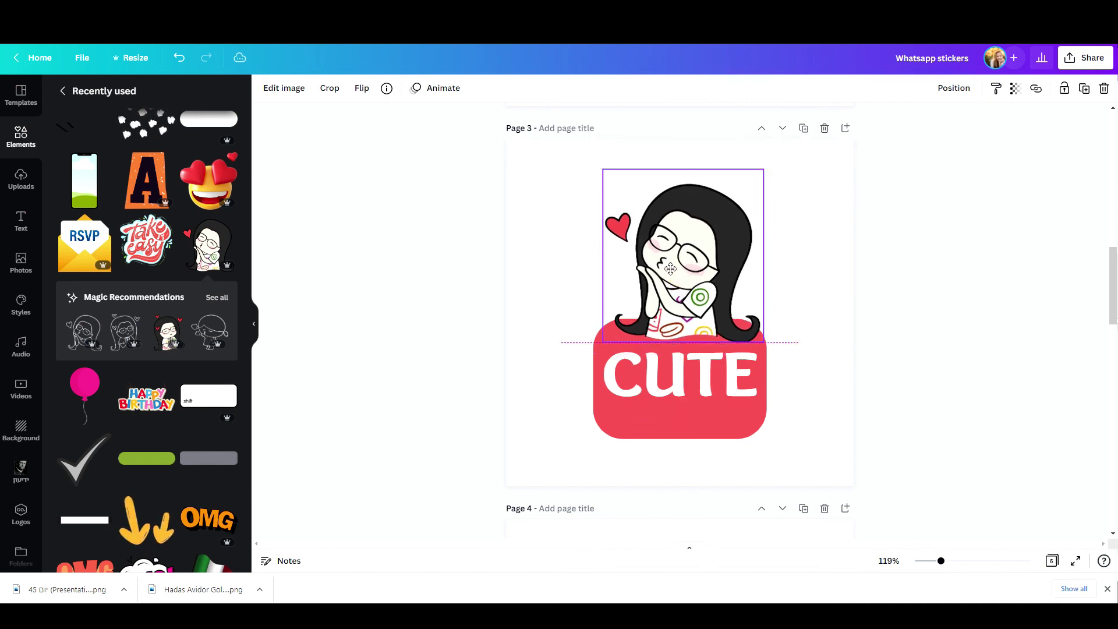
key(Escape)
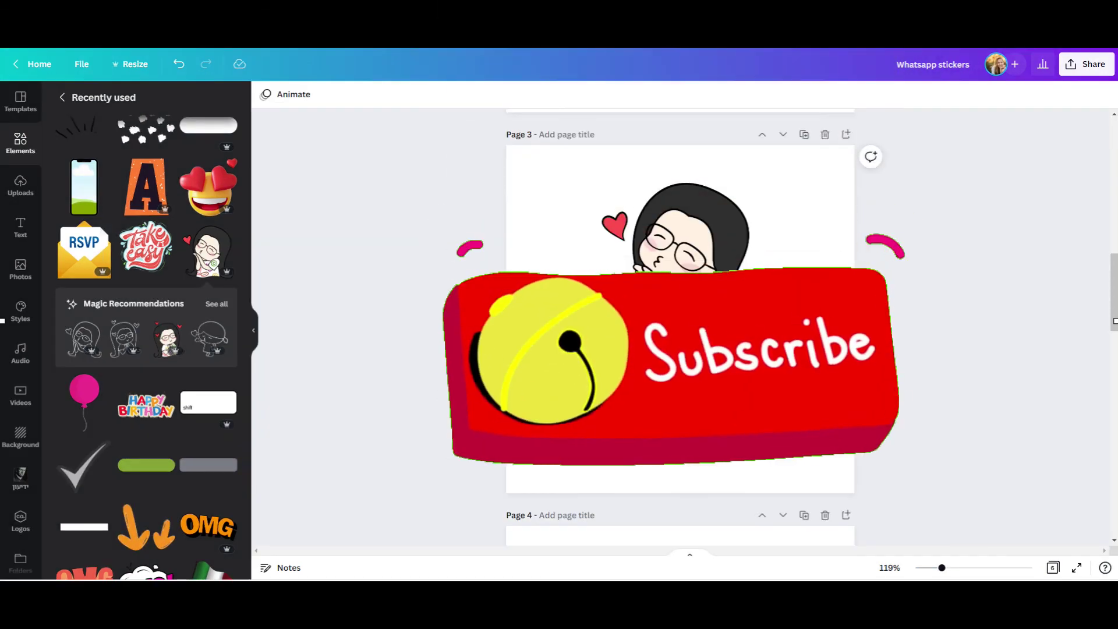